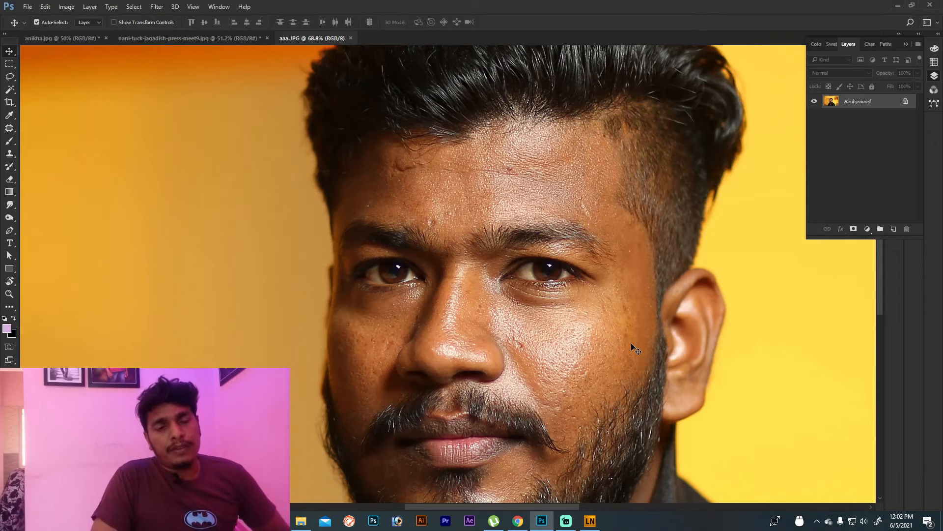
Activate the Smudge tool with the 201 px textured brush tip.
{"action": "left_click", "coordinate": [9, 205]}
{"action": "left_click", "coordinate": [42, 20]}
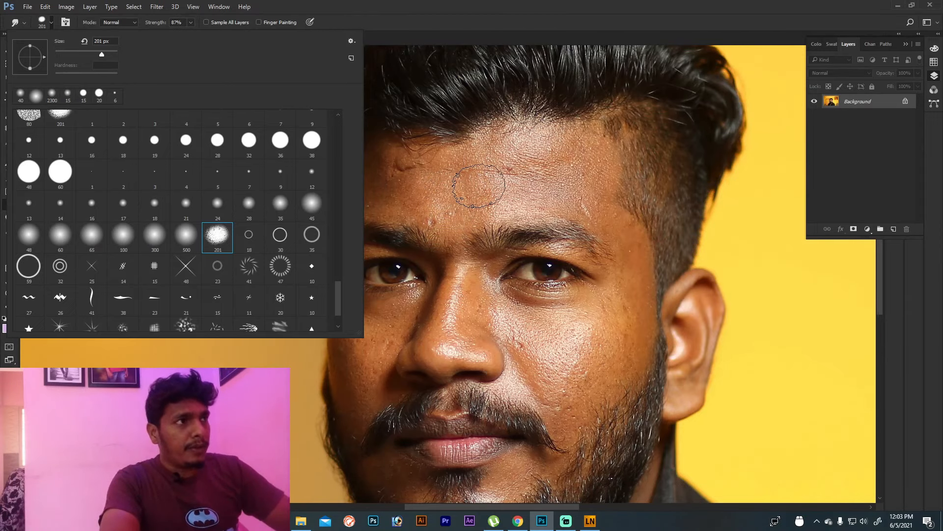
{"action": "left_click", "coordinate": [539, 167]}
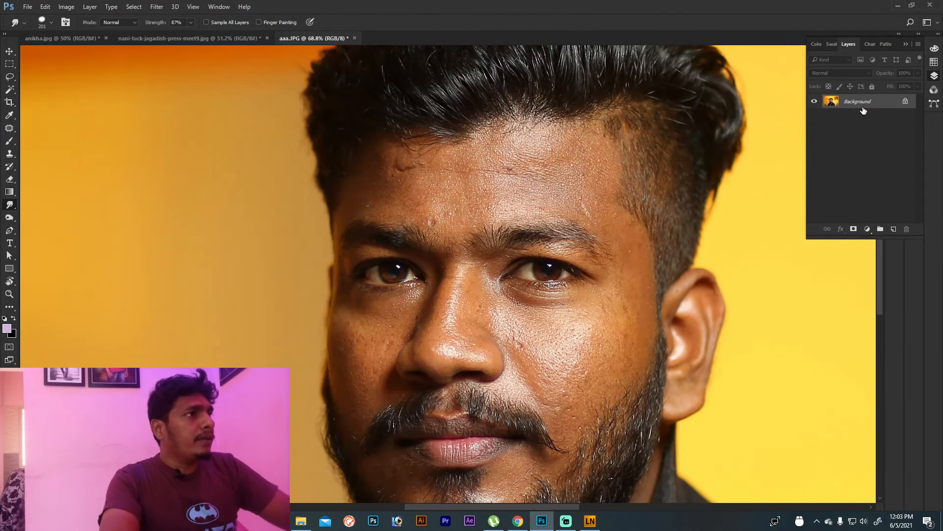
Duplicate the Background layer of the portrait to retouch on a copy.
{"action": "left_click_drag", "start_coordinate": [856, 103], "coordinate": [893, 229]}
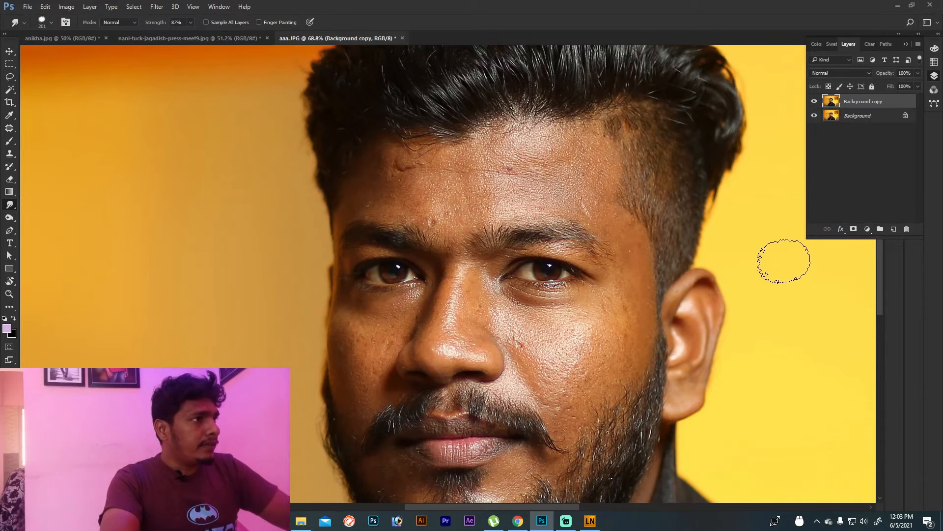
{"action": "key", "text": "ctrl+0"}
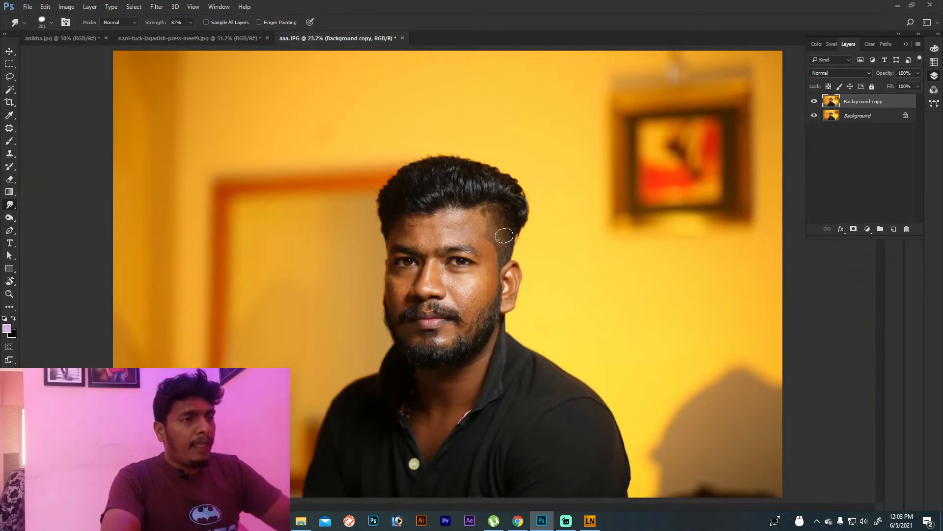
{"action": "scroll", "coordinate": [431, 275], "scroll_direction": "up", "scroll_amount": 3}
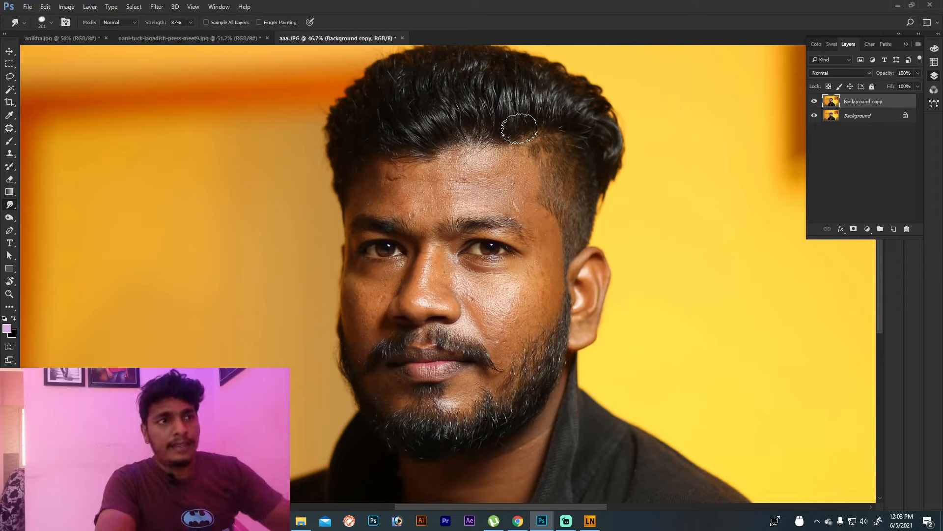
Apply a Shadows/Highlights adjustment to the Background copy layer with the Shadows amount at 16%.
{"action": "left_click", "coordinate": [66, 7]}
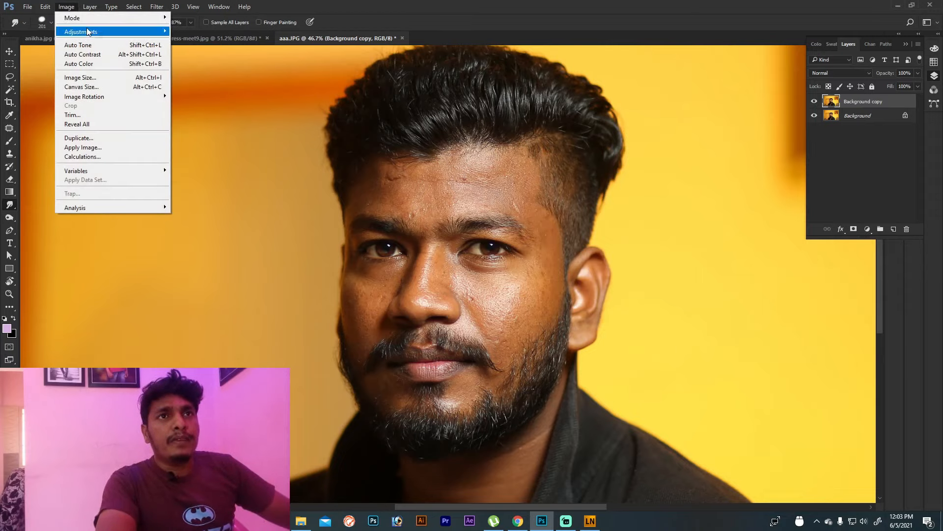
{"action": "mouse_move", "coordinate": [89, 32]}
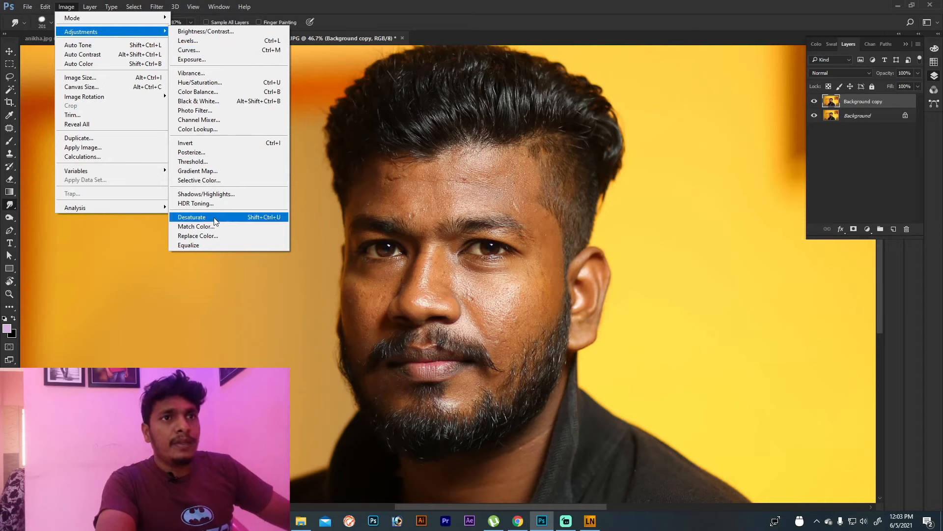
{"action": "left_click", "coordinate": [201, 194]}
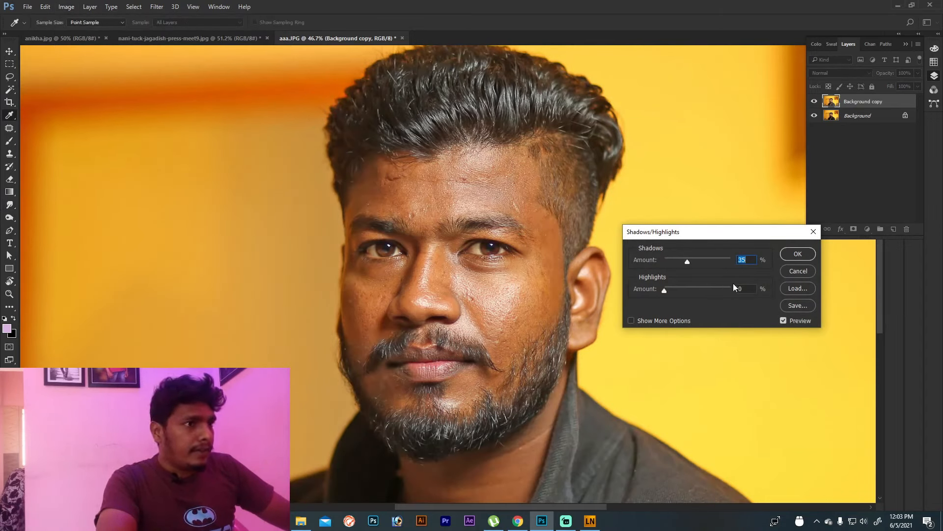
{"action": "left_click", "coordinate": [791, 322]}
{"action": "left_click", "coordinate": [791, 323]}
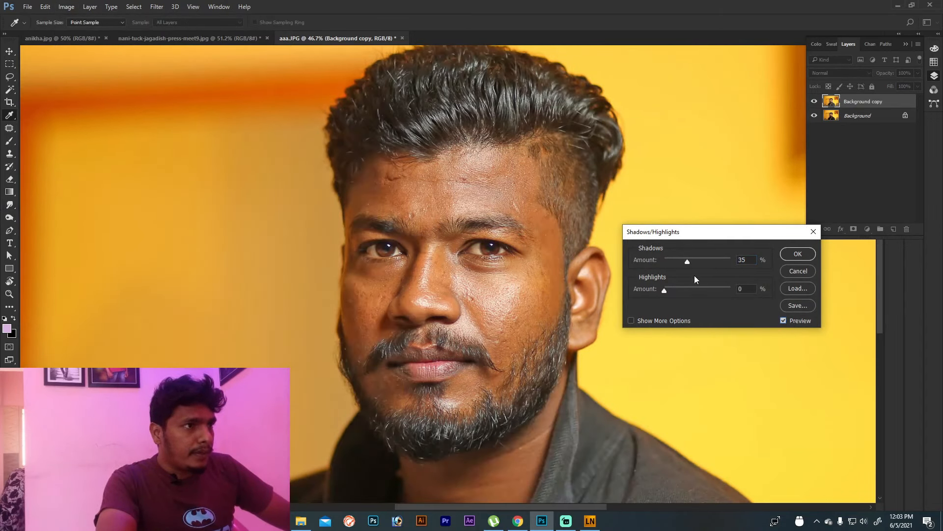
{"action": "left_click", "coordinate": [785, 320]}
{"action": "left_click", "coordinate": [784, 321]}
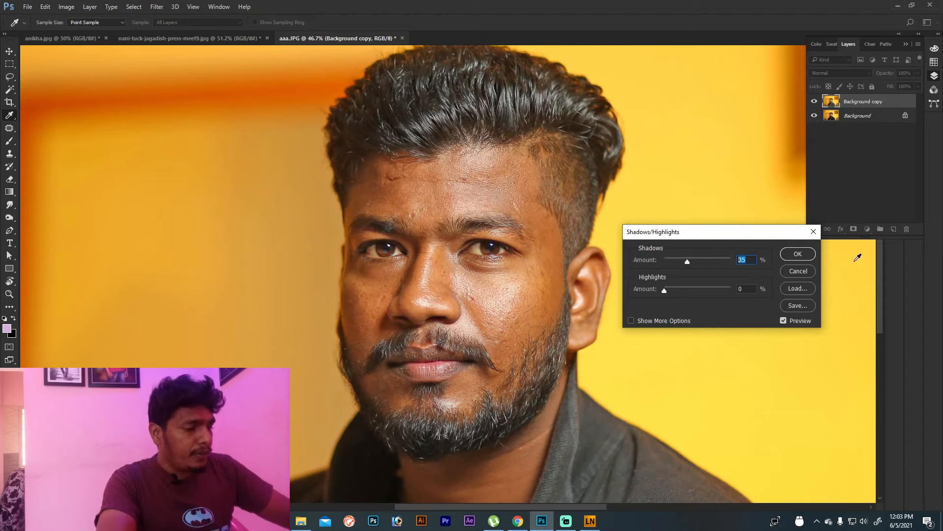
{"action": "type", "text": "16"}
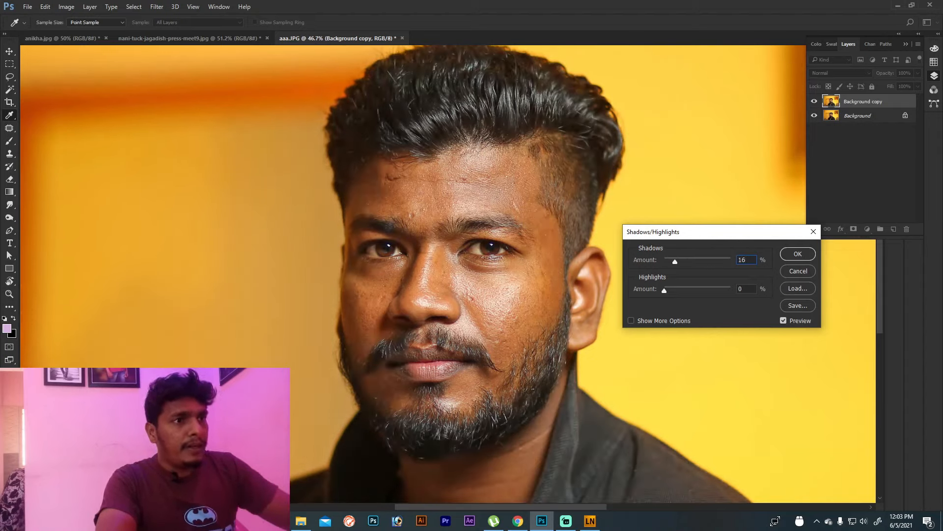
{"action": "key", "text": "Return"}
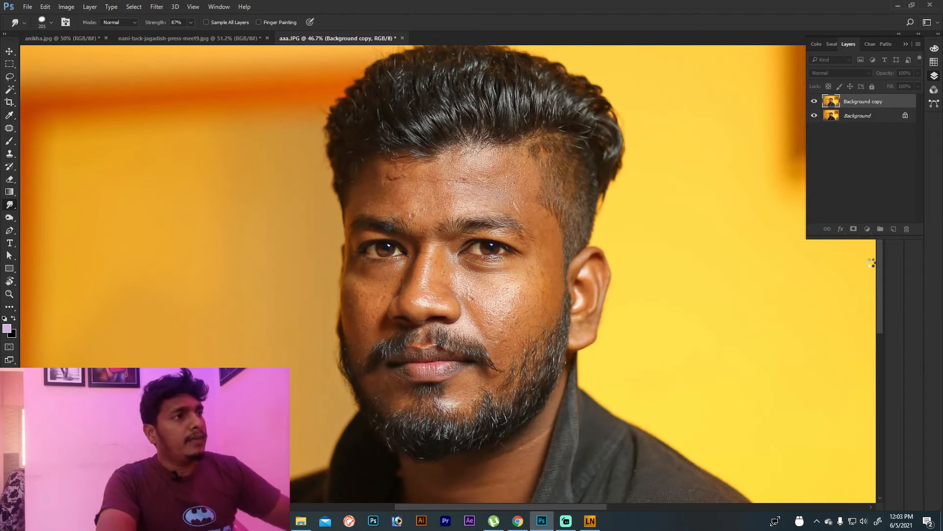
Review the Smudge brush's Transfer control and its tip shape spacing option in the brush settings.
{"action": "scroll", "coordinate": [434, 293], "scroll_direction": "up", "scroll_amount": 5}
{"action": "scroll", "coordinate": [469, 347], "scroll_direction": "up", "scroll_amount": 6}
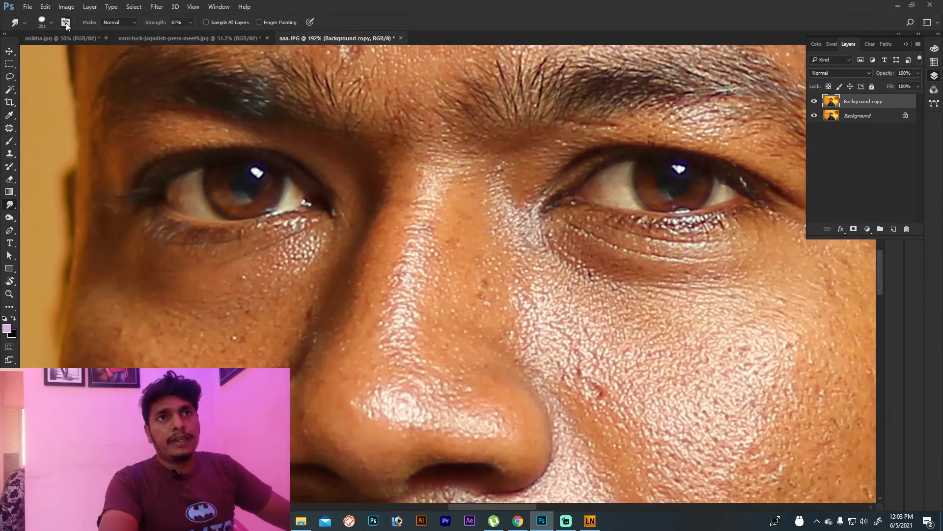
{"action": "left_click", "coordinate": [66, 23]}
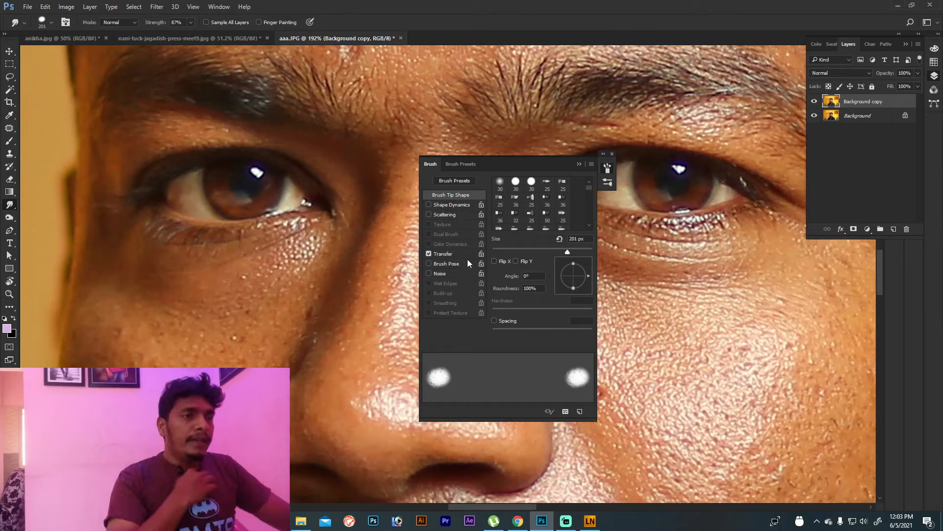
{"action": "left_click", "coordinate": [449, 254]}
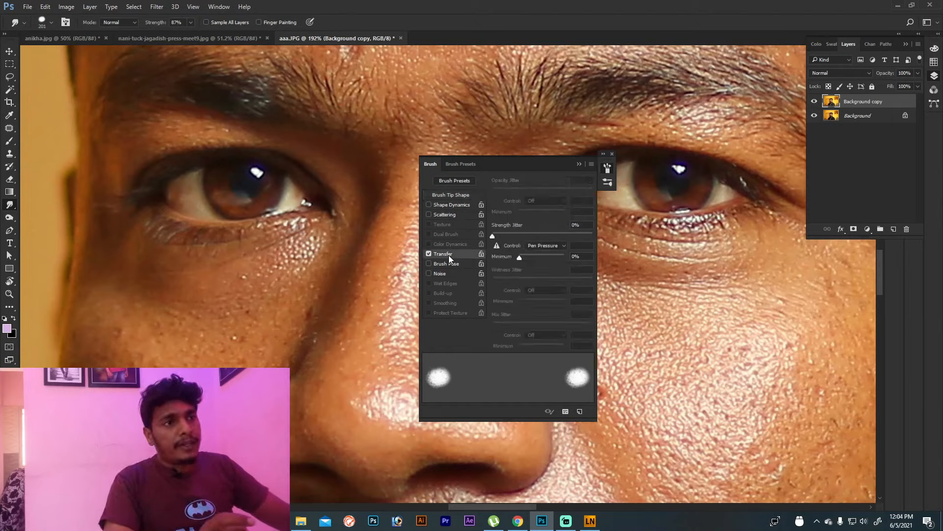
{"action": "left_click", "coordinate": [453, 195]}
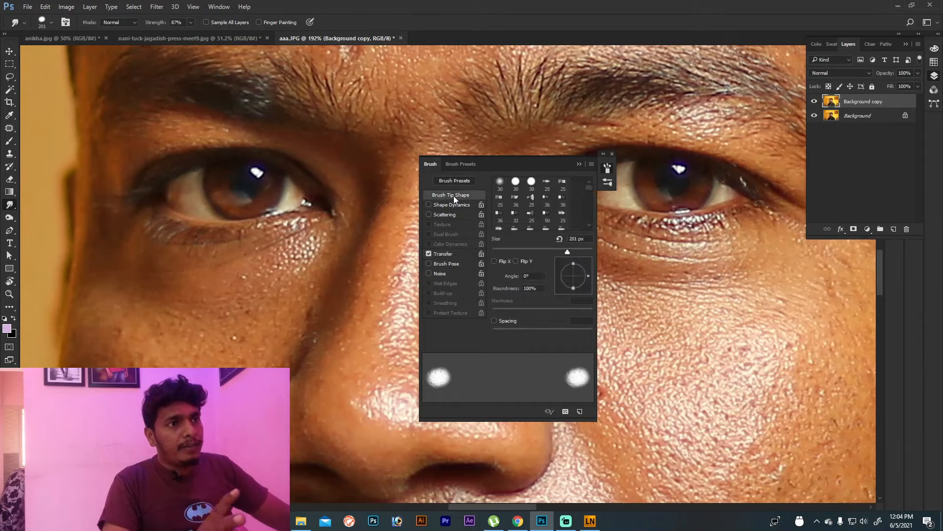
{"action": "left_click", "coordinate": [494, 321]}
{"action": "left_click", "coordinate": [494, 321]}
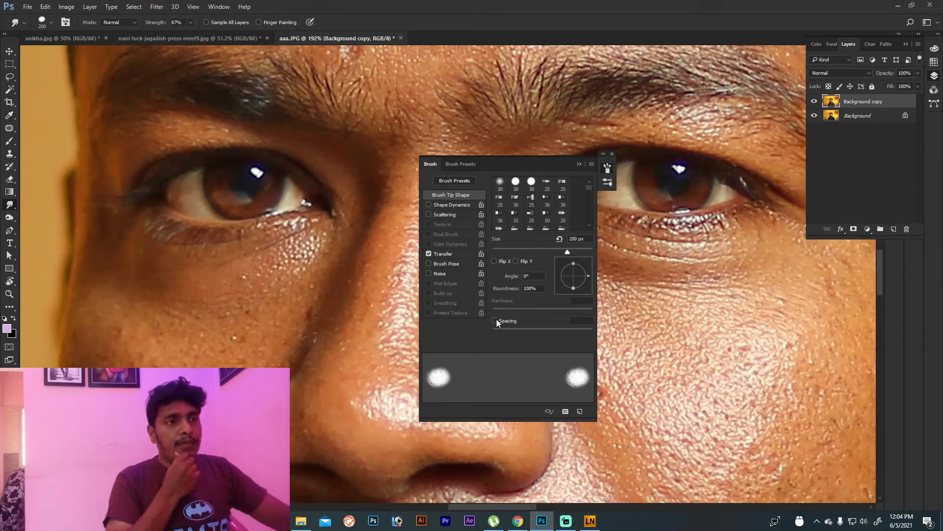
{"action": "left_click", "coordinate": [578, 164]}
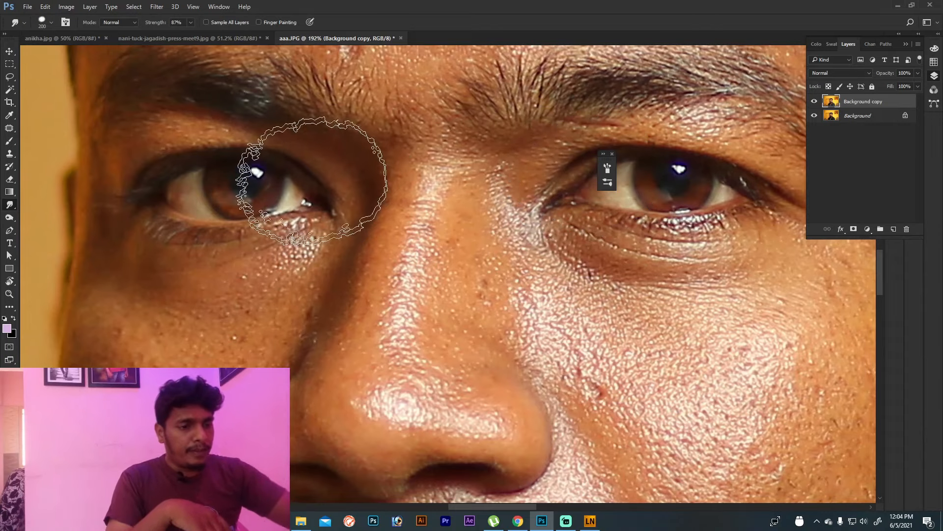
Lower the Smudge strength to 65%, shrink the brush and smooth the skin along the shaded side of the nose.
{"action": "key", "text": "bracketleft"}
{"action": "key", "text": "bracketleft"}
{"action": "key", "text": "bracketleft"}
{"action": "key", "text": "bracketleft"}
{"action": "key", "text": "bracketleft"}
{"action": "key", "text": "bracketleft"}
{"action": "key", "text": "bracketleft"}
{"action": "key", "text": "bracketleft"}
{"action": "key", "text": "bracketleft"}
{"action": "key", "text": "bracketleft"}
{"action": "key", "text": "bracketleft"}
{"action": "key", "text": "bracketleft"}
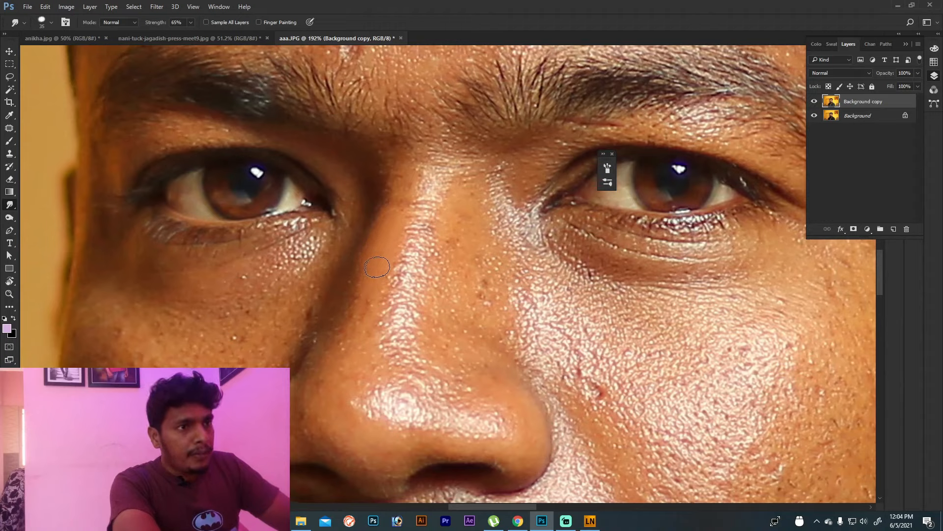
{"action": "key", "text": "bracketright"}
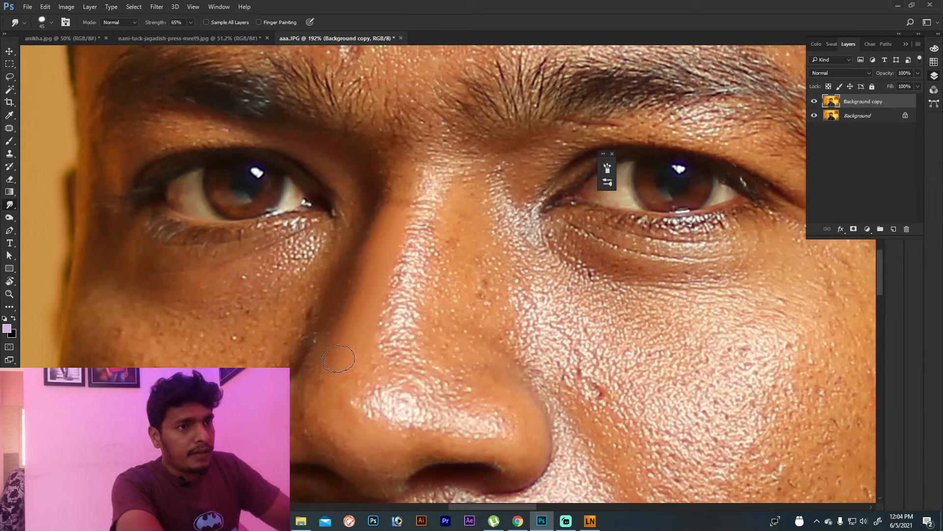
{"action": "key", "text": "bracketleft"}
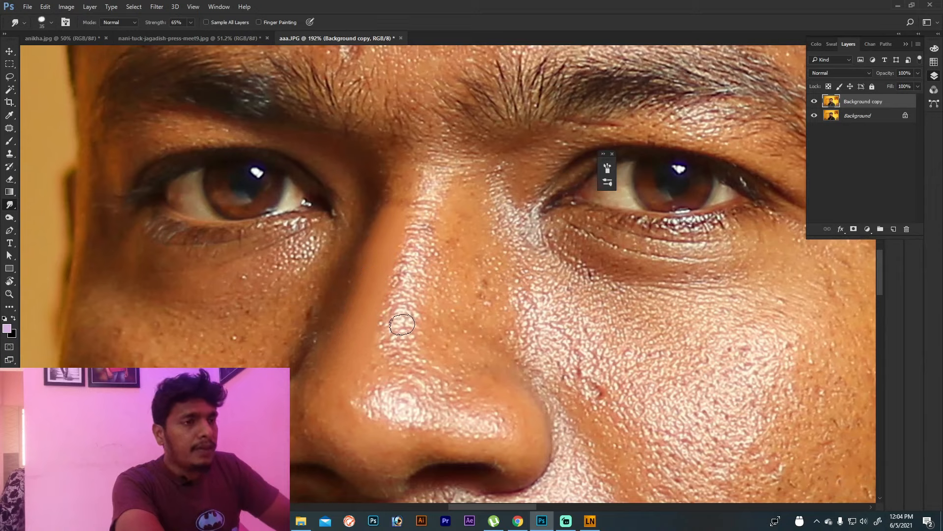
Smudge the shiny highlight along the nose bridge into a smooth, continuous streak.
{"action": "mouse_move", "coordinate": [402, 325]}
{"action": "left_mouse_down"}
{"action": "mouse_move", "coordinate": [403, 291]}
{"action": "mouse_move", "coordinate": [393, 290]}
{"action": "mouse_move", "coordinate": [408, 295]}
{"action": "mouse_move", "coordinate": [402, 305]}
{"action": "mouse_move", "coordinate": [414, 256]}
{"action": "mouse_move", "coordinate": [402, 312]}
{"action": "mouse_move", "coordinate": [417, 233]}
{"action": "left_mouse_up"}
{"action": "key", "text": "bracketleft"}
{"action": "key", "text": "bracketleft"}
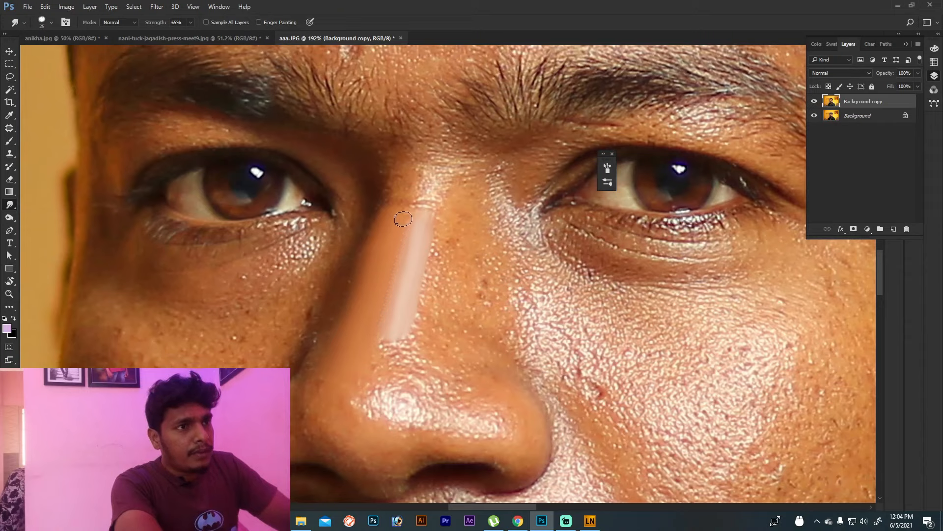
Enlarge the Smudge brush to 50 px and smooth the skin on the shaded side of the nose tip.
{"action": "key", "text": "bracketright"}
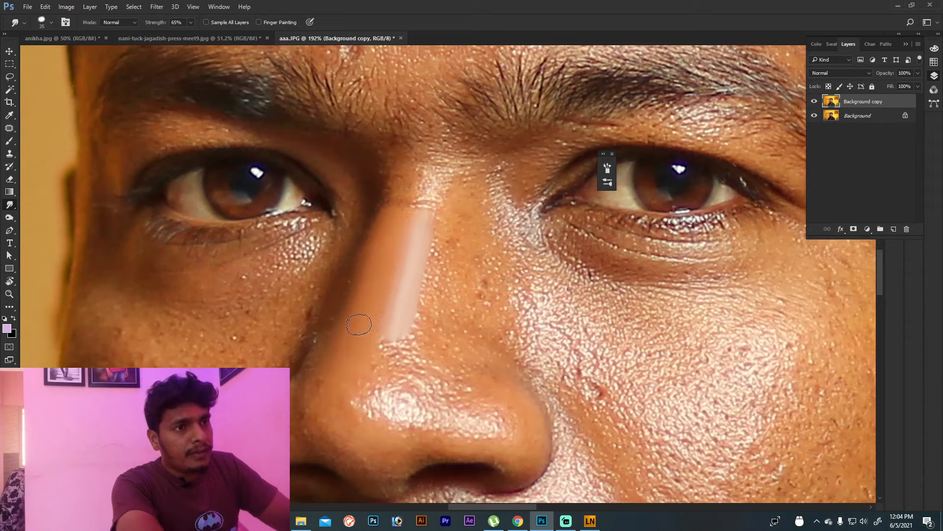
{"action": "key", "text": "bracketright"}
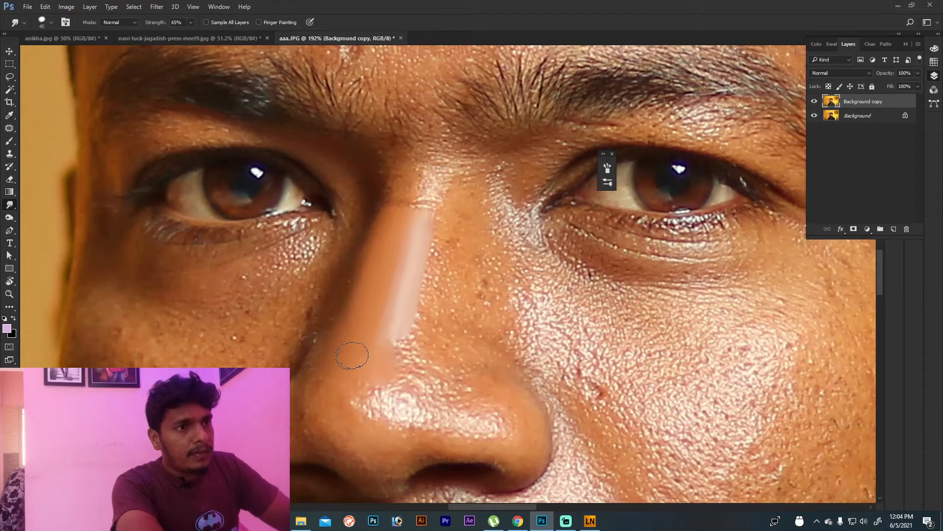
{"action": "key", "text": "bracketright"}
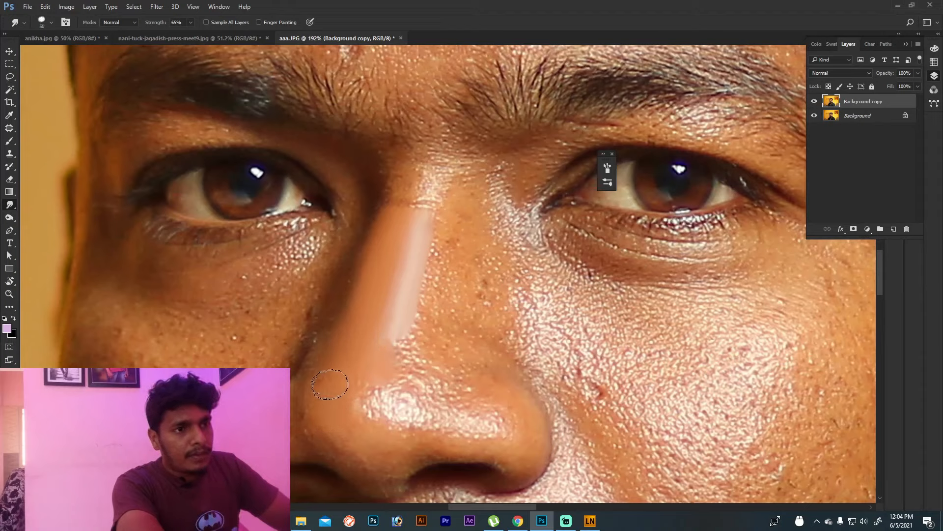
{"action": "left_click_drag", "start_coordinate": [347, 423], "coordinate": [356, 349]}
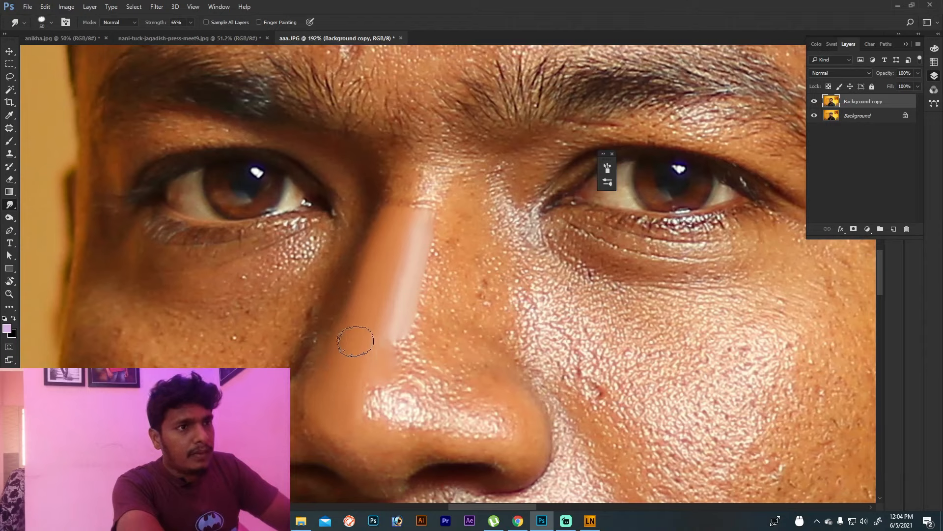
Shrink the Smudge brush and smooth the shaded skin at the upper nose bridge between the eyes.
{"action": "key", "text": "bracketleft"}
{"action": "key", "text": "bracketleft"}
{"action": "key", "text": "bracketleft"}
{"action": "key", "text": "bracketleft"}
{"action": "key", "text": "bracketleft"}
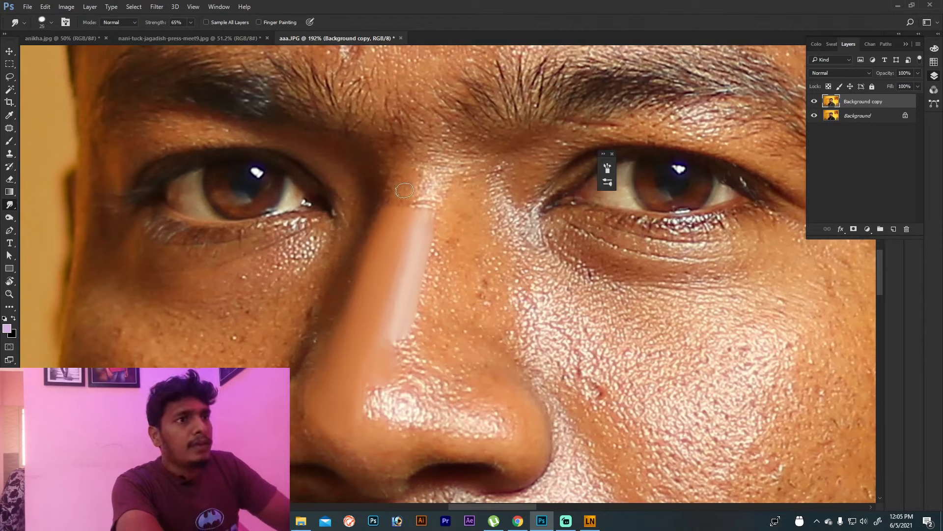
{"action": "key", "text": "bracketright"}
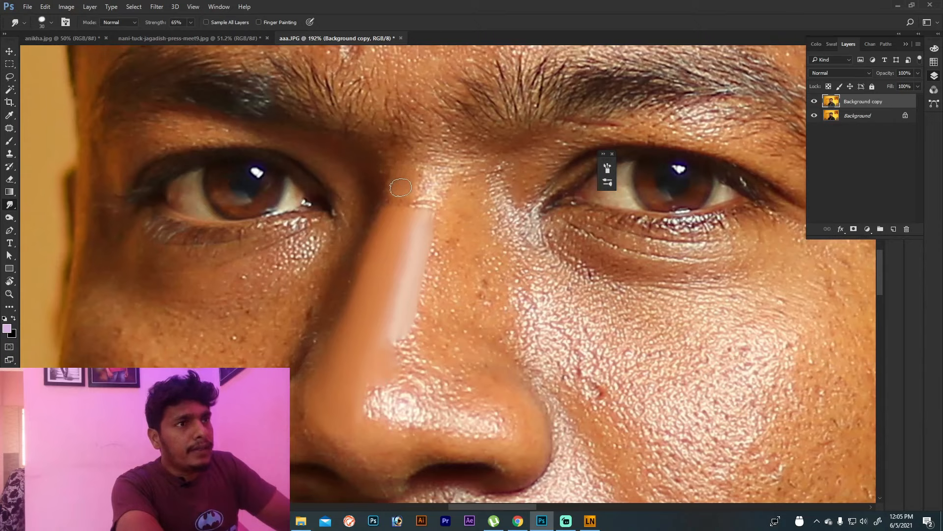
{"action": "key", "text": "bracketleft"}
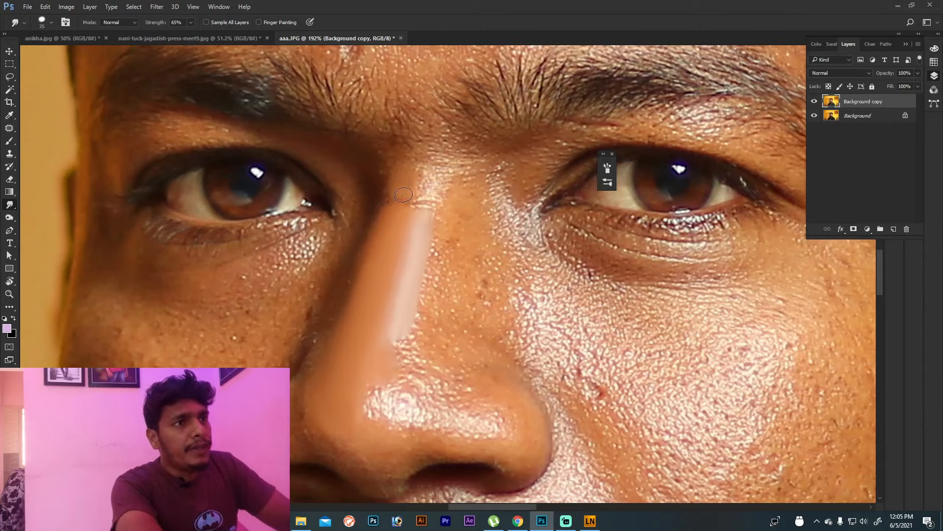
{"action": "key", "text": "bracketleft"}
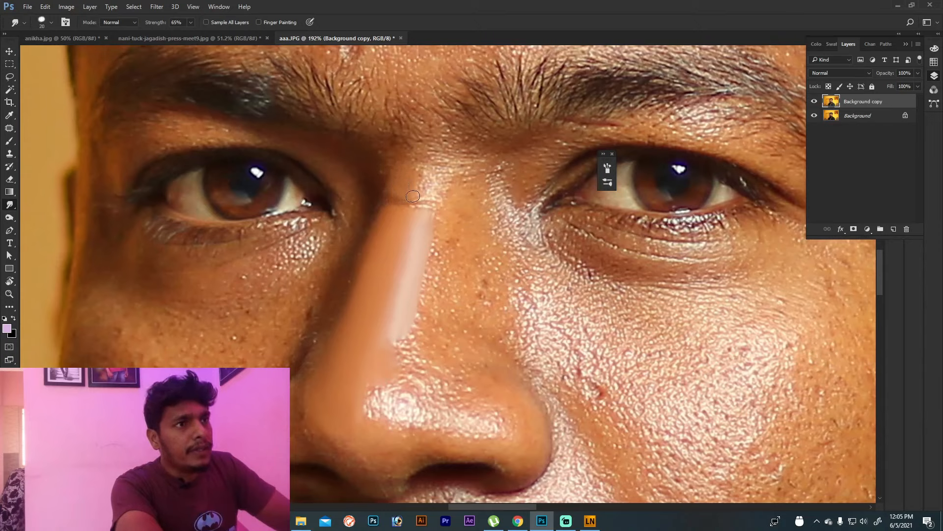
Smudge the highlight at the top of the nose bridge and soften the skin next to it.
{"action": "key", "text": "bracketright"}
{"action": "mouse_move", "coordinate": [429, 191]}
{"action": "left_mouse_down"}
{"action": "mouse_move", "coordinate": [435, 183]}
{"action": "mouse_move", "coordinate": [431, 194]}
{"action": "left_mouse_up"}
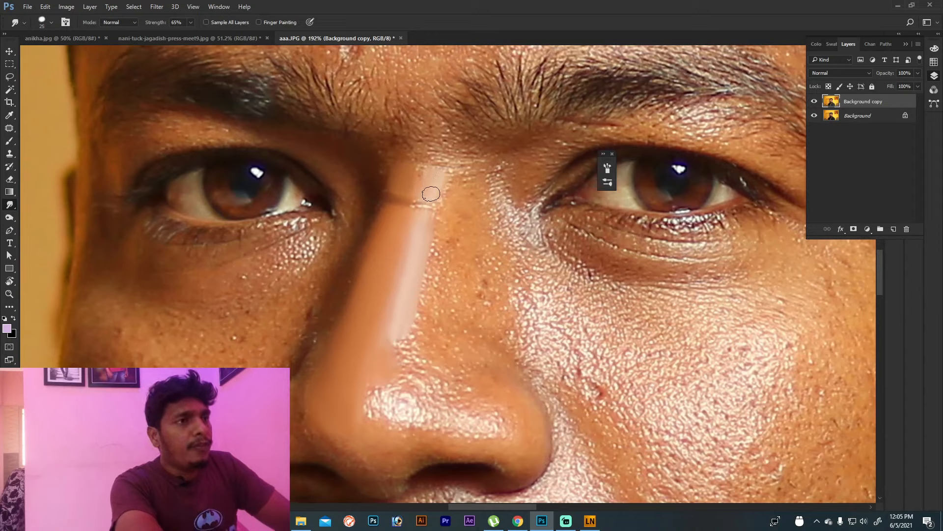
{"action": "key", "text": "bracketright"}
{"action": "key", "text": "bracketright"}
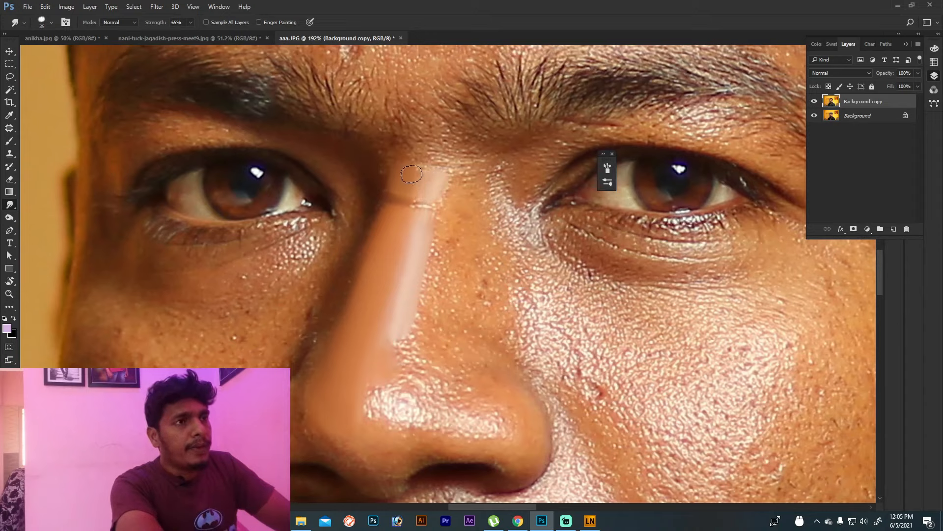
{"action": "key", "text": "bracketleft"}
{"action": "key", "text": "bracketleft"}
{"action": "key", "text": "bracketright"}
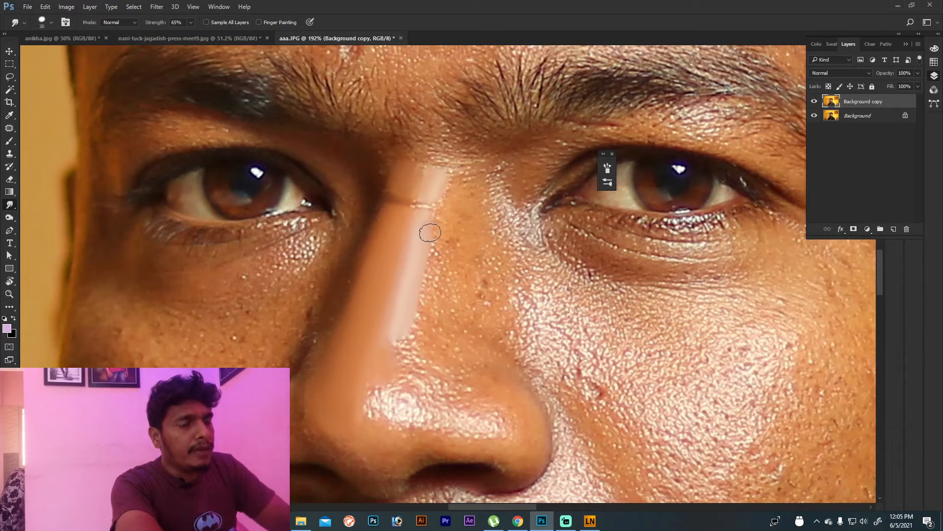
Smooth the lit skin beside the upper nose highlight and blend the gap between the two highlight streaks.
{"action": "key", "text": "bracketright"}
{"action": "mouse_move", "coordinate": [460, 186]}
{"action": "left_mouse_down"}
{"action": "mouse_move", "coordinate": [451, 210]}
{"action": "mouse_move", "coordinate": [465, 193]}
{"action": "mouse_move", "coordinate": [465, 217]}
{"action": "mouse_move", "coordinate": [475, 189]}
{"action": "left_mouse_up"}
{"action": "key", "text": "bracketleft"}
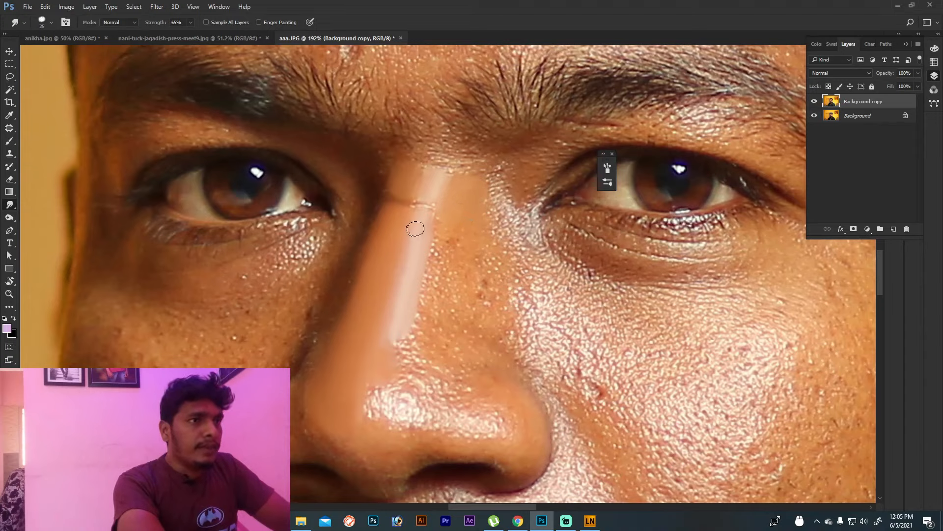
{"action": "key", "text": "bracketleft"}
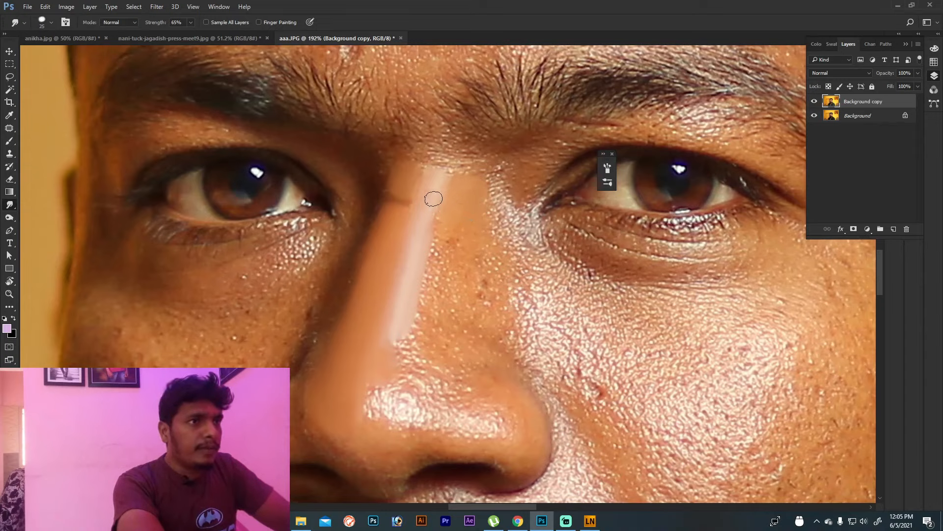
Enlarge the Smudge brush and smooth the lit skin along the side of the nose bridge highlight.
{"action": "key", "text": "bracketright"}
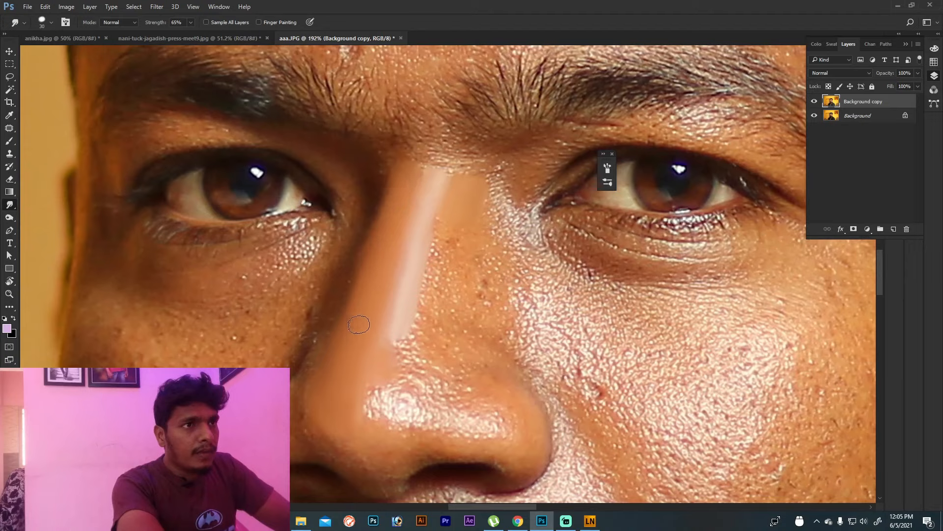
{"action": "key", "text": "bracketright"}
{"action": "key", "text": "bracketright"}
{"action": "key", "text": "bracketright"}
{"action": "mouse_move", "coordinate": [447, 274]}
{"action": "left_mouse_down"}
{"action": "mouse_move", "coordinate": [457, 216]}
{"action": "mouse_move", "coordinate": [444, 255]}
{"action": "mouse_move", "coordinate": [452, 226]}
{"action": "left_mouse_up"}
{"action": "key", "text": "bracketleft"}
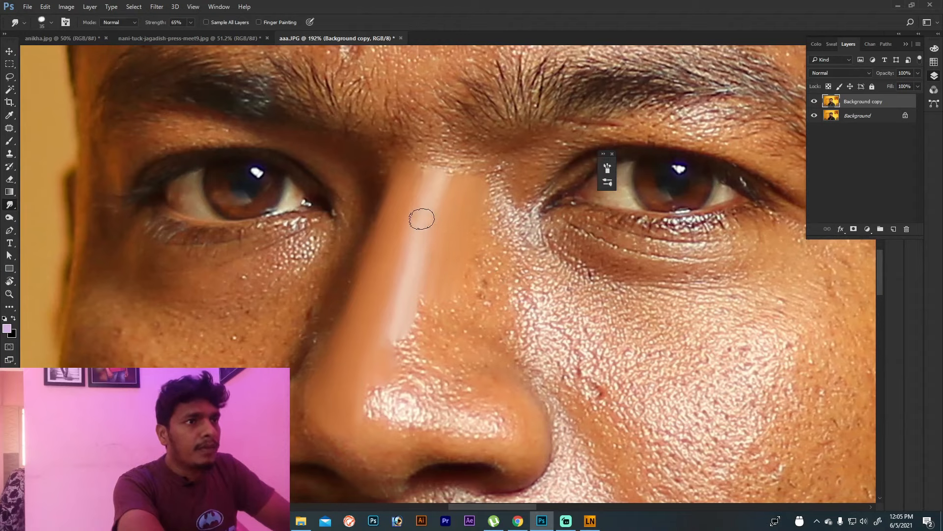
Set the Smudge strength to 75% and blend the highlight streak on the upper nose bridge with a 30 to 35 px brush.
{"action": "key", "text": "7"}
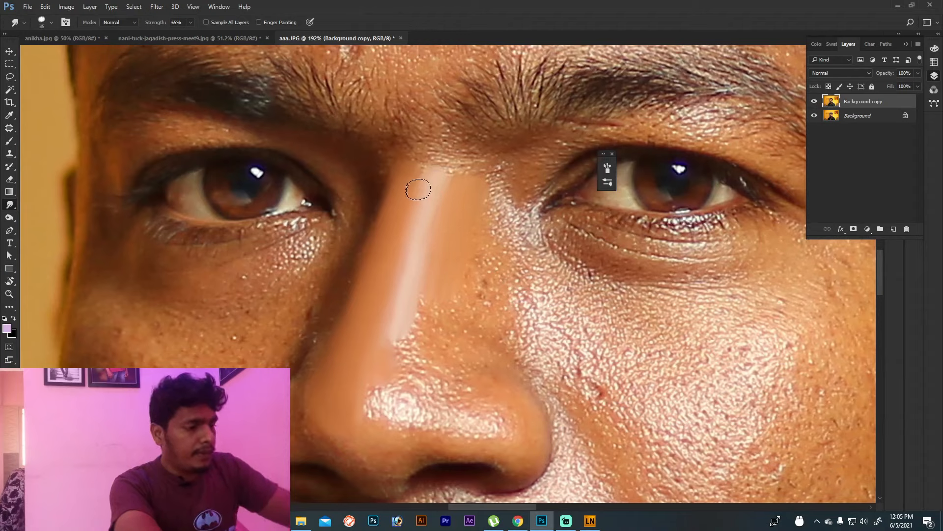
{"action": "key", "text": "bracketleft"}
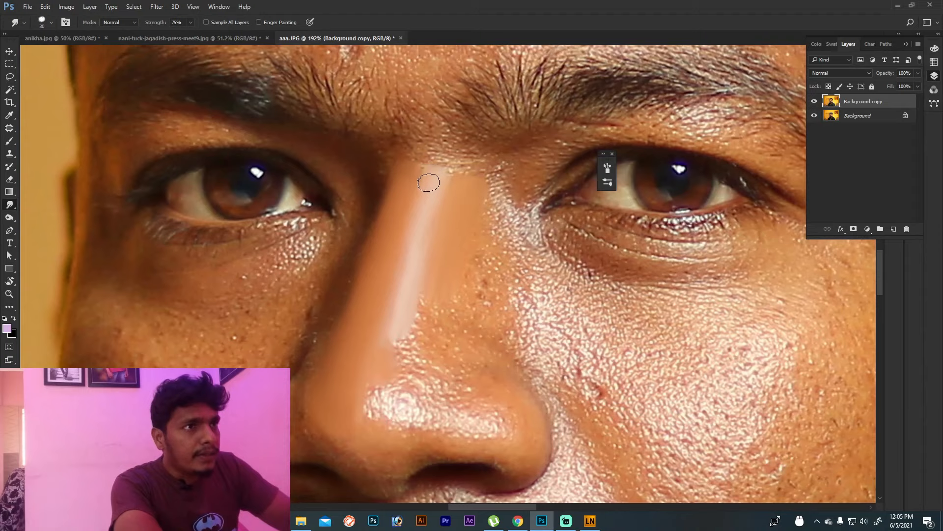
{"action": "key", "text": "bracketright"}
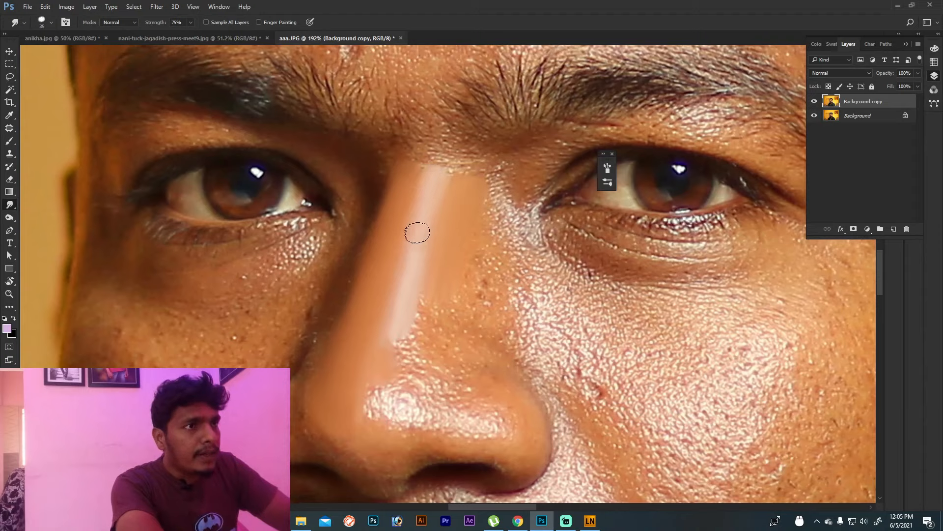
{"action": "key", "text": "bracketleft"}
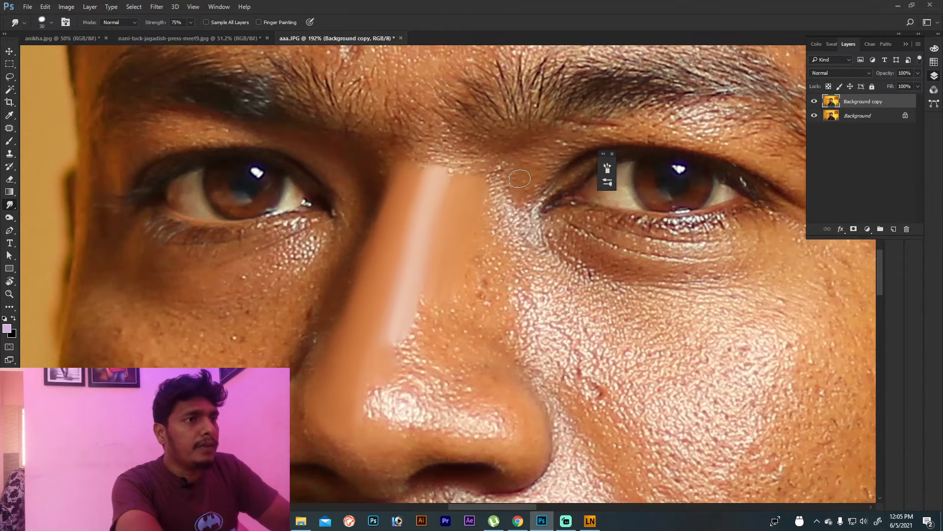
Smudge the shiny highlight on the lit nostril wing into a smooth patch at 75% strength.
{"action": "left_click_drag", "start_coordinate": [464, 225], "coordinate": [389, 257]}
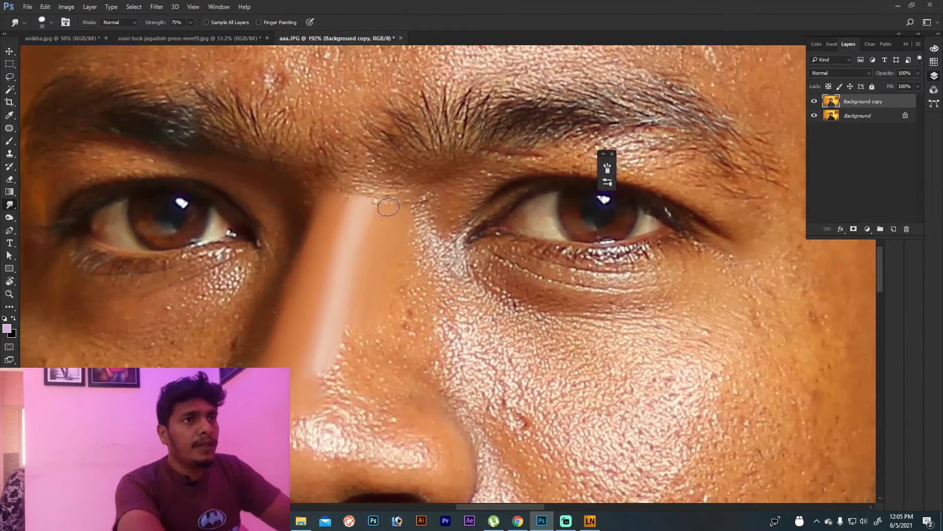
{"action": "left_click_drag", "start_coordinate": [380, 371], "coordinate": [426, 180]}
{"action": "key", "text": "["}
{"action": "mouse_move", "coordinate": [447, 272]}
{"action": "left_mouse_down"}
{"action": "mouse_move", "coordinate": [464, 271]}
{"action": "mouse_move", "coordinate": [457, 266]}
{"action": "left_mouse_up"}
{"action": "key", "text": "]"}
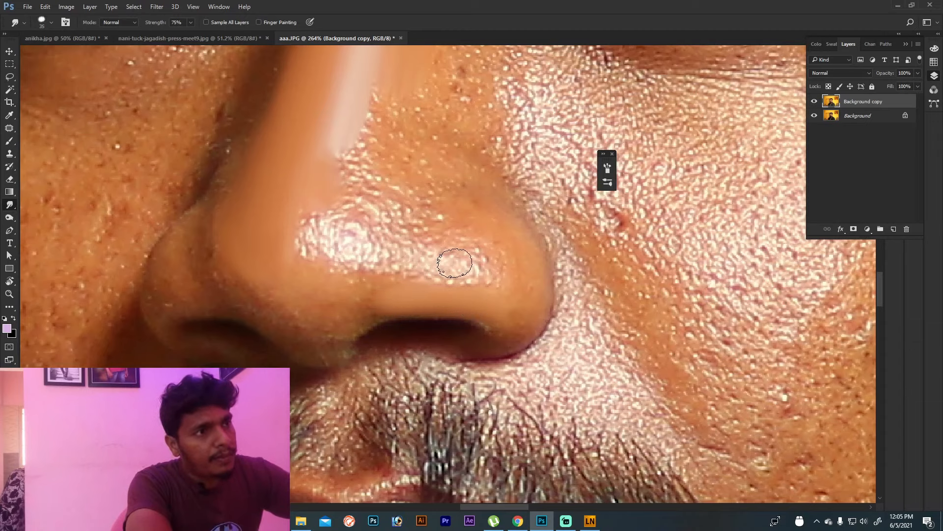
{"action": "left_click_drag", "start_coordinate": [454, 263], "coordinate": [485, 265]}
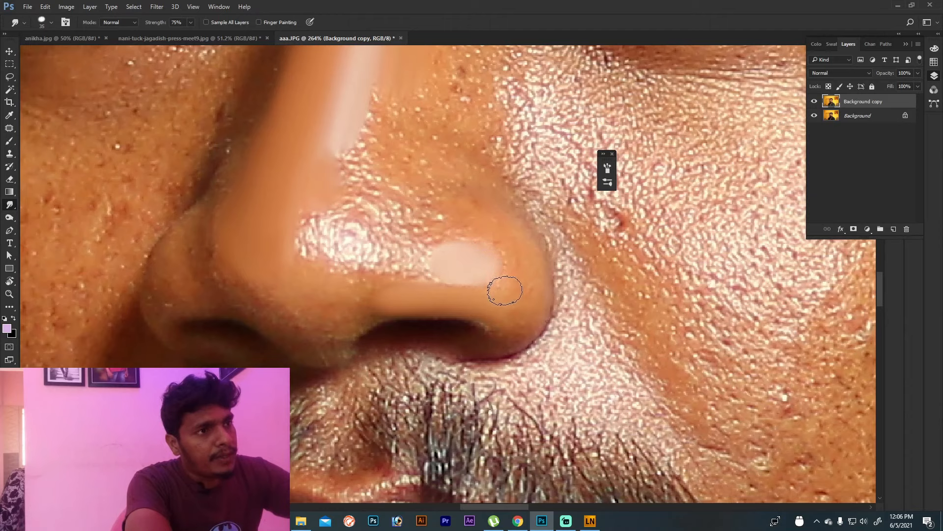
{"action": "key", "text": "bracketright"}
{"action": "key", "text": "bracketright"}
{"action": "key", "text": "bracketright"}
{"action": "key", "text": "bracketright"}
{"action": "key", "text": "bracketright"}
{"action": "key", "text": "bracketright"}
{"action": "left_click_drag", "start_coordinate": [430, 260], "coordinate": [477, 215]}
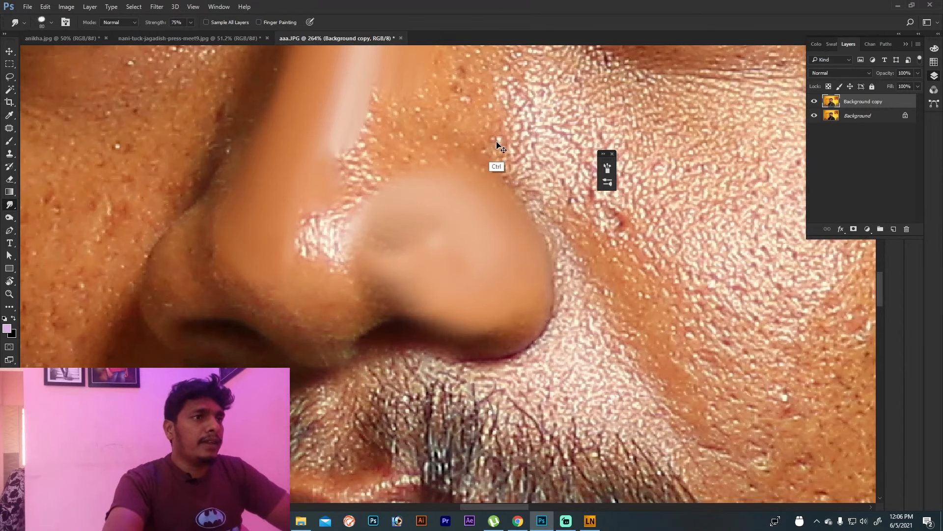
{"action": "key", "text": "ctrl+z"}
Shrink the Smudge brush to 40 px and smooth the skin above the lit nostril wing and towards the nose tip.
{"action": "key", "text": "bracketleft"}
{"action": "key", "text": "bracketleft"}
{"action": "key", "text": "bracketleft"}
{"action": "key", "text": "bracketleft"}
{"action": "key", "text": "bracketleft"}
{"action": "key", "text": "bracketleft"}
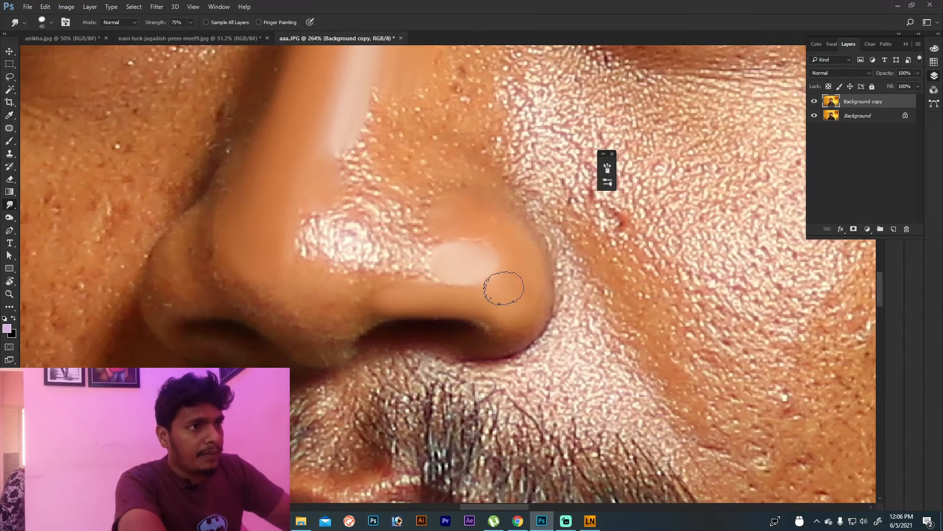
{"action": "mouse_move", "coordinate": [424, 225]}
{"action": "left_mouse_down"}
{"action": "mouse_move", "coordinate": [419, 219]}
{"action": "mouse_move", "coordinate": [437, 208]}
{"action": "left_mouse_up"}
{"action": "left_click_drag", "start_coordinate": [394, 256], "coordinate": [402, 262]}
Smooth the bright nose tip highlight and blend the textured skin above it into the lower nose bridge.
{"action": "key", "text": "bracketleft"}
{"action": "key", "text": "bracketleft"}
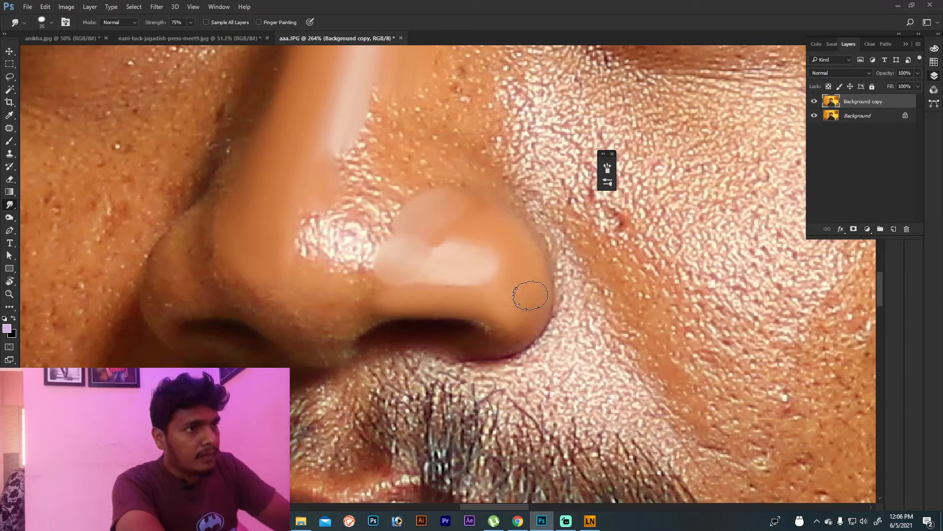
{"action": "mouse_move", "coordinate": [360, 226]}
{"action": "left_mouse_down"}
{"action": "mouse_move", "coordinate": [344, 242]}
{"action": "mouse_move", "coordinate": [347, 257]}
{"action": "mouse_move", "coordinate": [341, 244]}
{"action": "left_mouse_up"}
{"action": "key", "text": "bracketright"}
{"action": "mouse_move", "coordinate": [379, 159]}
{"action": "left_mouse_down"}
{"action": "mouse_move", "coordinate": [369, 180]}
{"action": "mouse_move", "coordinate": [380, 127]}
{"action": "mouse_move", "coordinate": [372, 122]}
{"action": "mouse_move", "coordinate": [361, 139]}
{"action": "mouse_move", "coordinate": [368, 187]}
{"action": "mouse_move", "coordinate": [380, 177]}
{"action": "mouse_move", "coordinate": [383, 187]}
{"action": "mouse_move", "coordinate": [375, 225]}
{"action": "mouse_move", "coordinate": [373, 188]}
{"action": "mouse_move", "coordinate": [285, 214]}
{"action": "mouse_move", "coordinate": [280, 233]}
{"action": "mouse_move", "coordinate": [290, 234]}
{"action": "mouse_move", "coordinate": [303, 196]}
{"action": "mouse_move", "coordinate": [302, 258]}
{"action": "mouse_move", "coordinate": [303, 240]}
{"action": "mouse_move", "coordinate": [294, 256]}
{"action": "mouse_move", "coordinate": [293, 243]}
{"action": "mouse_move", "coordinate": [324, 220]}
{"action": "mouse_move", "coordinate": [279, 248]}
{"action": "left_mouse_up"}
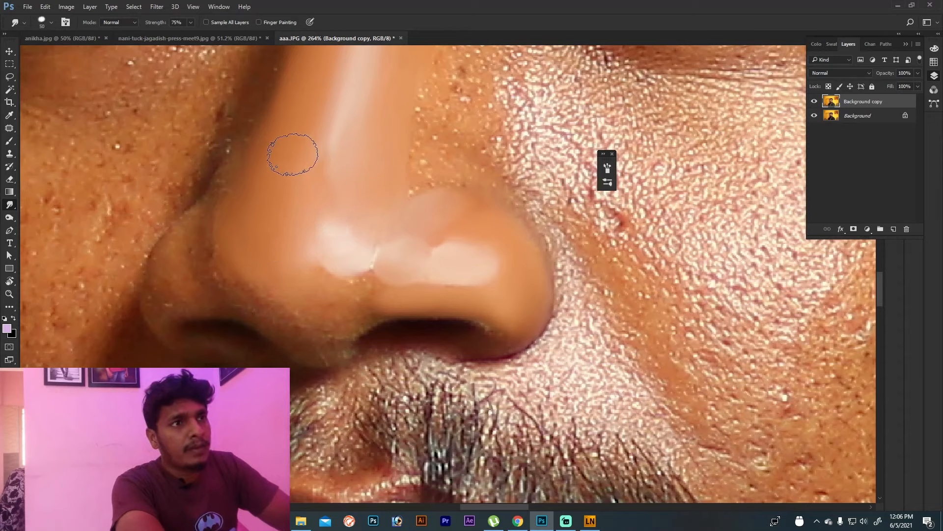
Lower the Smudge strength to 35% and smooth the underside of the nose tip with a 60 to 70 px brush.
{"action": "key", "text": "bracketleft"}
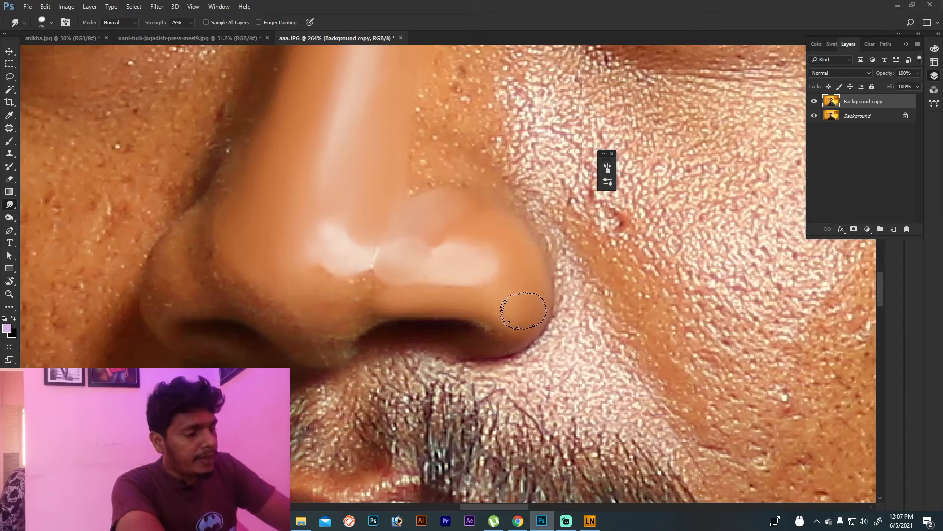
{"action": "key", "text": "bracketright"}
{"action": "mouse_move", "coordinate": [320, 309]}
{"action": "left_mouse_down"}
{"action": "mouse_move", "coordinate": [297, 312]}
{"action": "mouse_move", "coordinate": [308, 318]}
{"action": "mouse_move", "coordinate": [324, 307]}
{"action": "mouse_move", "coordinate": [301, 291]}
{"action": "mouse_move", "coordinate": [289, 311]}
{"action": "mouse_move", "coordinate": [259, 299]}
{"action": "mouse_move", "coordinate": [270, 282]}
{"action": "left_mouse_up"}
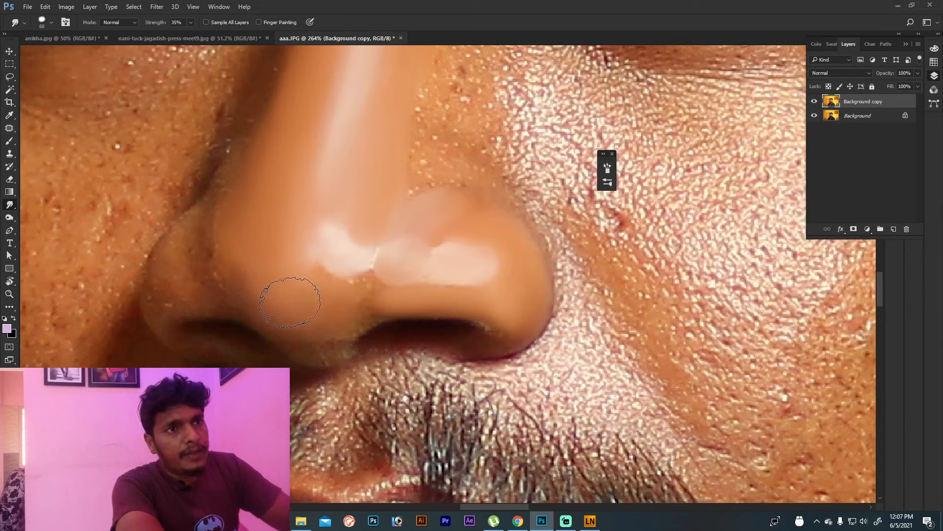
{"action": "key", "text": "bracketright"}
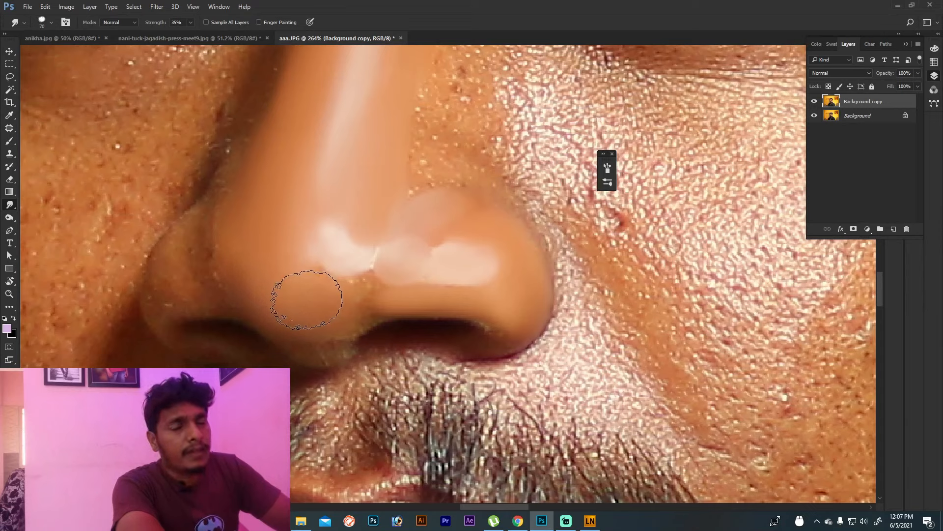
{"action": "key", "text": "bracketleft"}
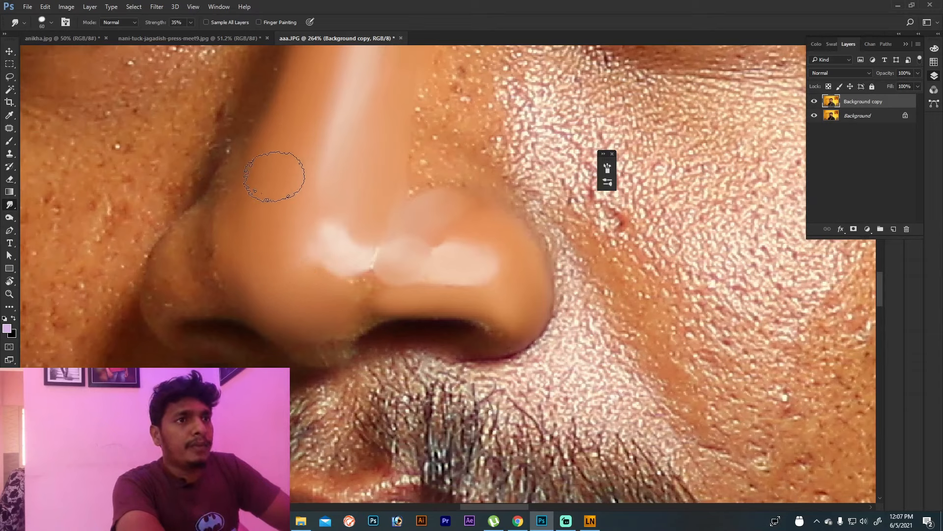
Shrink the Smudge brush to 45 px and soften the lower edge of the nose tip between the nostrils.
{"action": "key", "text": "bracketleft"}
{"action": "key", "text": "bracketleft"}
{"action": "key", "text": "bracketleft"}
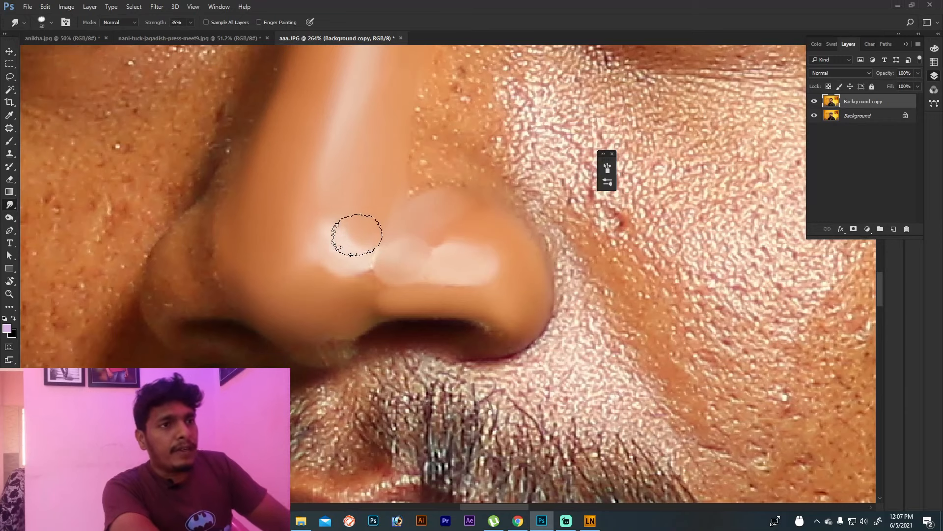
{"action": "key", "text": "bracketleft"}
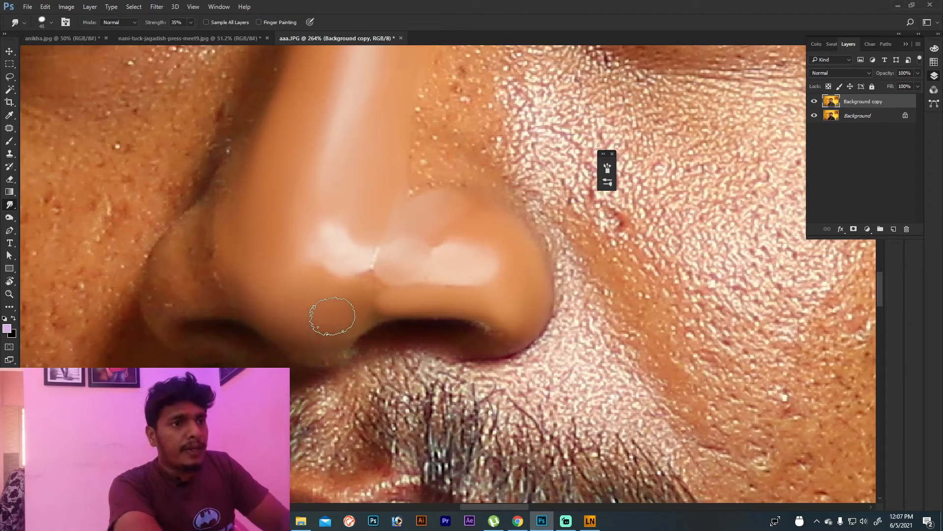
Enlarge the Smudge brush to 60 px and smooth the remaining textured skin on the lit side of the nose.
{"action": "key", "text": "bracketright"}
{"action": "key", "text": "bracketright"}
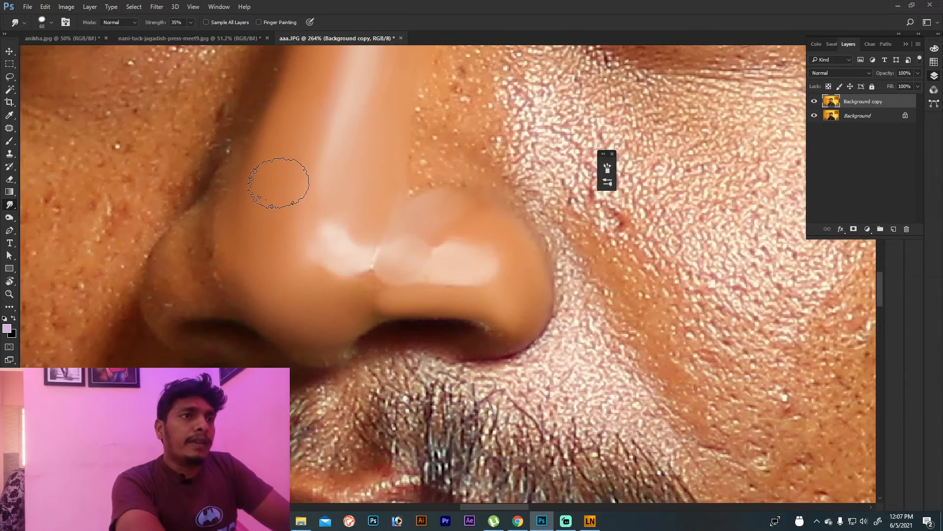
{"action": "mouse_move", "coordinate": [347, 181]}
{"action": "left_mouse_down"}
{"action": "mouse_move", "coordinate": [178, 345]}
{"action": "mouse_move", "coordinate": [178, 333]}
{"action": "left_mouse_up"}
{"action": "mouse_move", "coordinate": [295, 214]}
{"action": "left_mouse_down"}
{"action": "mouse_move", "coordinate": [294, 247]}
{"action": "mouse_move", "coordinate": [304, 224]}
{"action": "mouse_move", "coordinate": [310, 243]}
{"action": "mouse_move", "coordinate": [298, 244]}
{"action": "mouse_move", "coordinate": [272, 198]}
{"action": "mouse_move", "coordinate": [267, 271]}
{"action": "mouse_move", "coordinate": [282, 205]}
{"action": "mouse_move", "coordinate": [224, 293]}
{"action": "mouse_move", "coordinate": [251, 188]}
{"action": "mouse_move", "coordinate": [238, 307]}
{"action": "mouse_move", "coordinate": [261, 183]}
{"action": "mouse_move", "coordinate": [350, 161]}
{"action": "left_mouse_up"}
Set the Smudge strength to 40%, enlarge the brush and smooth the outer lit cheek between the beard and the temple.
{"action": "scroll", "coordinate": [351, 161], "scroll_direction": "down", "scroll_amount": 5}
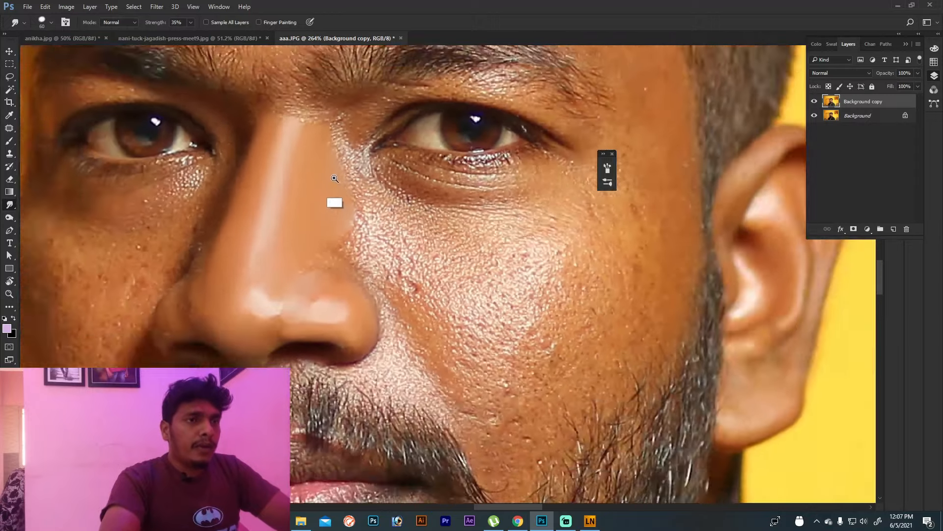
{"action": "scroll", "coordinate": [330, 221], "scroll_direction": "down", "scroll_amount": 4}
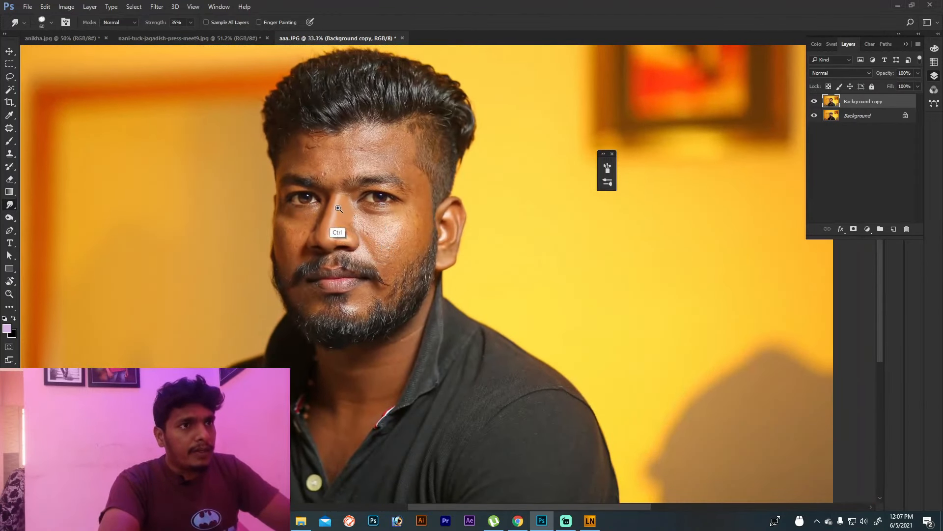
{"action": "scroll", "coordinate": [373, 233], "scroll_direction": "up", "scroll_amount": 6}
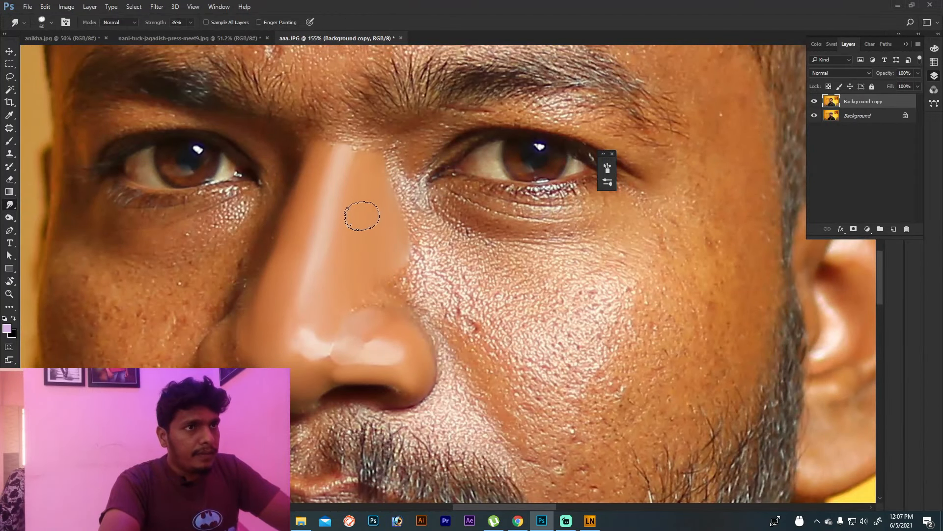
{"action": "mouse_move", "coordinate": [511, 259]}
{"action": "left_mouse_down"}
{"action": "mouse_move", "coordinate": [463, 181]}
{"action": "mouse_move", "coordinate": [461, 156]}
{"action": "left_mouse_up"}
{"action": "scroll", "coordinate": [485, 252], "scroll_direction": "down", "scroll_amount": 3}
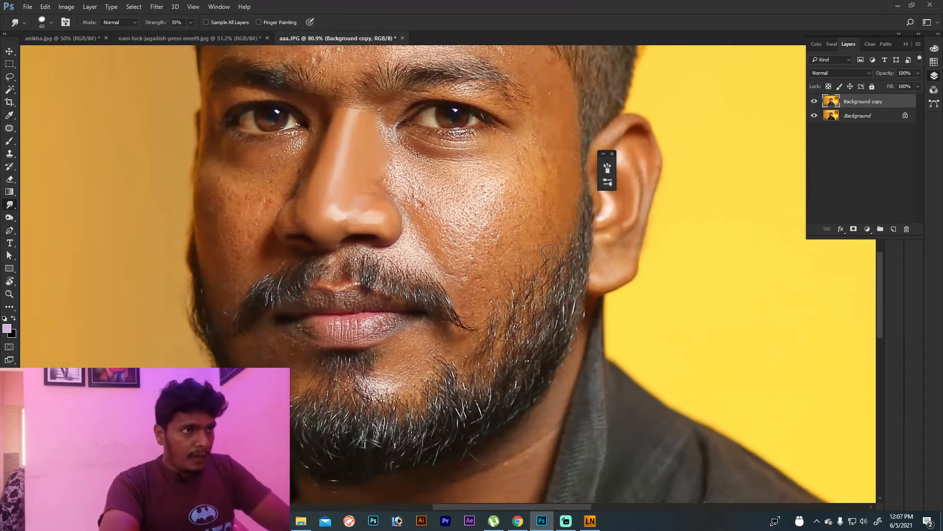
{"action": "scroll", "coordinate": [481, 255], "scroll_direction": "up", "scroll_amount": 3}
{"action": "key", "text": "bracketright"}
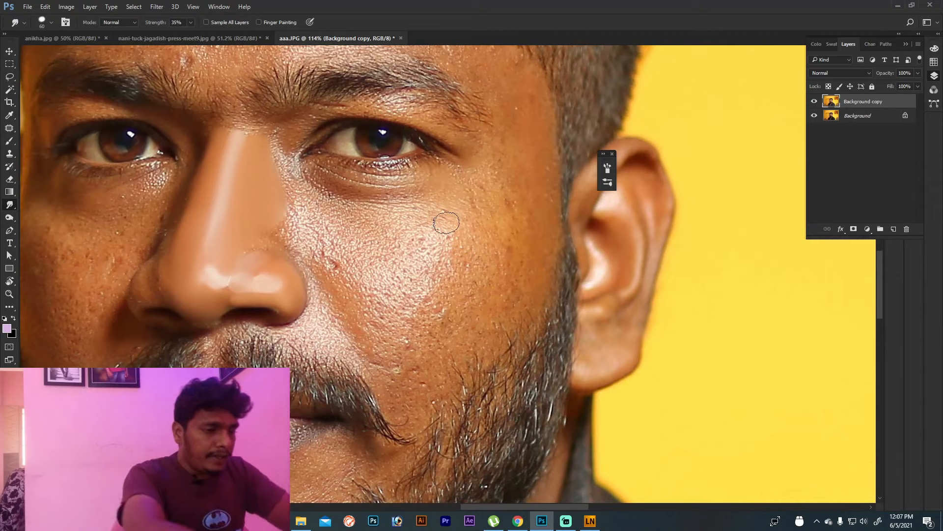
{"action": "key", "text": "bracketright"}
{"action": "key", "text": "bracketright"}
{"action": "key", "text": "bracketright"}
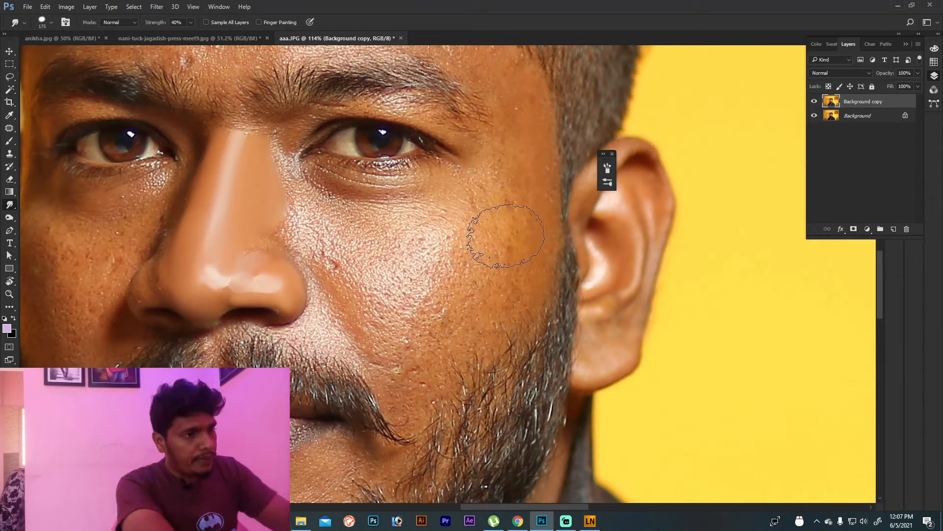
{"action": "key", "text": "bracketleft"}
{"action": "mouse_move", "coordinate": [489, 294]}
{"action": "left_mouse_down"}
{"action": "mouse_move", "coordinate": [517, 269]}
{"action": "mouse_move", "coordinate": [519, 246]}
{"action": "mouse_move", "coordinate": [512, 280]}
{"action": "mouse_move", "coordinate": [520, 209]}
{"action": "mouse_move", "coordinate": [493, 272]}
{"action": "mouse_move", "coordinate": [520, 199]}
{"action": "mouse_move", "coordinate": [489, 310]}
{"action": "mouse_move", "coordinate": [498, 293]}
{"action": "mouse_move", "coordinate": [469, 322]}
{"action": "mouse_move", "coordinate": [477, 300]}
{"action": "mouse_move", "coordinate": [477, 316]}
{"action": "mouse_move", "coordinate": [486, 302]}
{"action": "mouse_move", "coordinate": [470, 287]}
{"action": "mouse_move", "coordinate": [482, 254]}
{"action": "mouse_move", "coordinate": [463, 269]}
{"action": "mouse_move", "coordinate": [470, 261]}
{"action": "mouse_move", "coordinate": [490, 270]}
{"action": "mouse_move", "coordinate": [499, 296]}
{"action": "mouse_move", "coordinate": [516, 265]}
{"action": "mouse_move", "coordinate": [446, 378]}
{"action": "mouse_move", "coordinate": [471, 337]}
{"action": "mouse_move", "coordinate": [441, 353]}
{"action": "mouse_move", "coordinate": [439, 337]}
{"action": "mouse_move", "coordinate": [468, 323]}
{"action": "mouse_move", "coordinate": [456, 308]}
{"action": "mouse_move", "coordinate": [460, 314]}
{"action": "mouse_move", "coordinate": [495, 296]}
{"action": "mouse_move", "coordinate": [498, 304]}
{"action": "mouse_move", "coordinate": [502, 251]}
{"action": "mouse_move", "coordinate": [457, 311]}
{"action": "mouse_move", "coordinate": [525, 224]}
{"action": "mouse_move", "coordinate": [513, 162]}
{"action": "mouse_move", "coordinate": [529, 209]}
{"action": "mouse_move", "coordinate": [539, 133]}
{"action": "left_mouse_up"}
Adjust the Smudge brush to 125 px and smooth the temple skin between the outer eyebrow and the hairline.
{"action": "key", "text": "bracketleft"}
{"action": "key", "text": "bracketright"}
{"action": "key", "text": "bracketleft"}
{"action": "key", "text": "bracketleft"}
{"action": "key", "text": "bracketleft"}
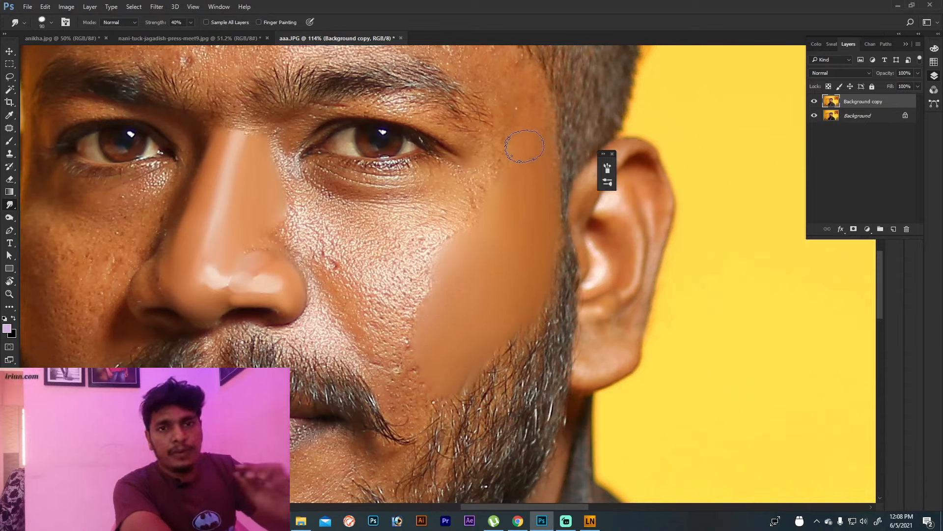
{"action": "key", "text": "bracketright"}
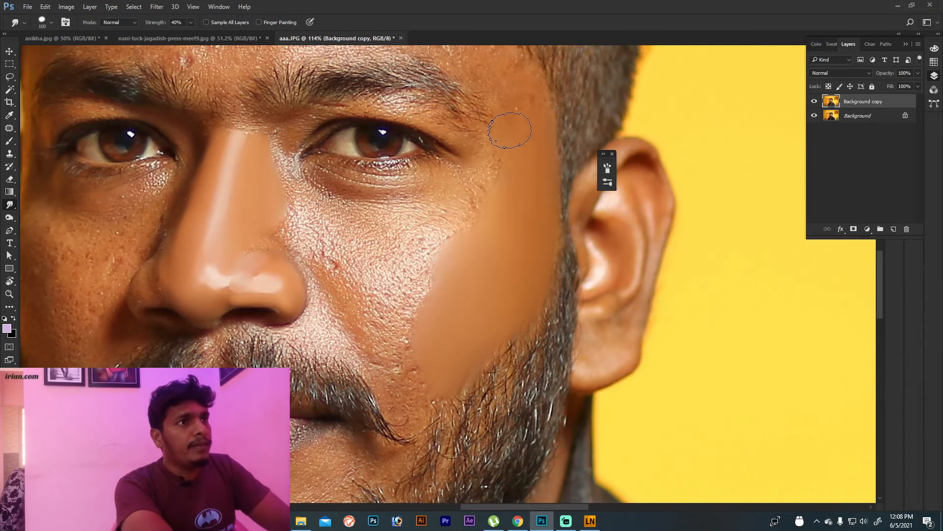
{"action": "left_click_drag", "start_coordinate": [526, 133], "coordinate": [519, 259]}
{"action": "key", "text": "bracketright"}
{"action": "mouse_move", "coordinate": [509, 191]}
{"action": "left_mouse_down"}
{"action": "mouse_move", "coordinate": [505, 225]}
{"action": "mouse_move", "coordinate": [489, 194]}
{"action": "mouse_move", "coordinate": [516, 232]}
{"action": "mouse_move", "coordinate": [508, 235]}
{"action": "left_mouse_up"}
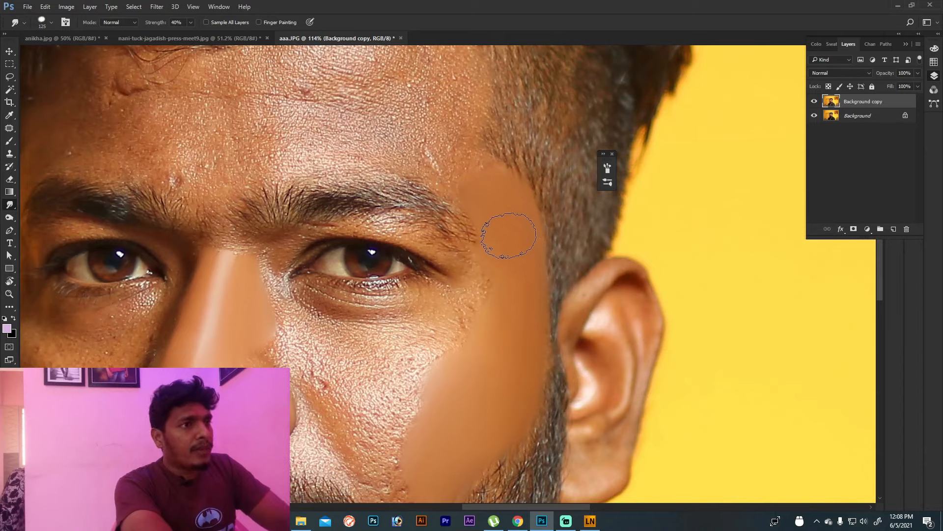
Smooth the lit side of the forehead from above the eyebrow up to the hairline, varying the Smudge brush size.
{"action": "key", "text": "bracketleft"}
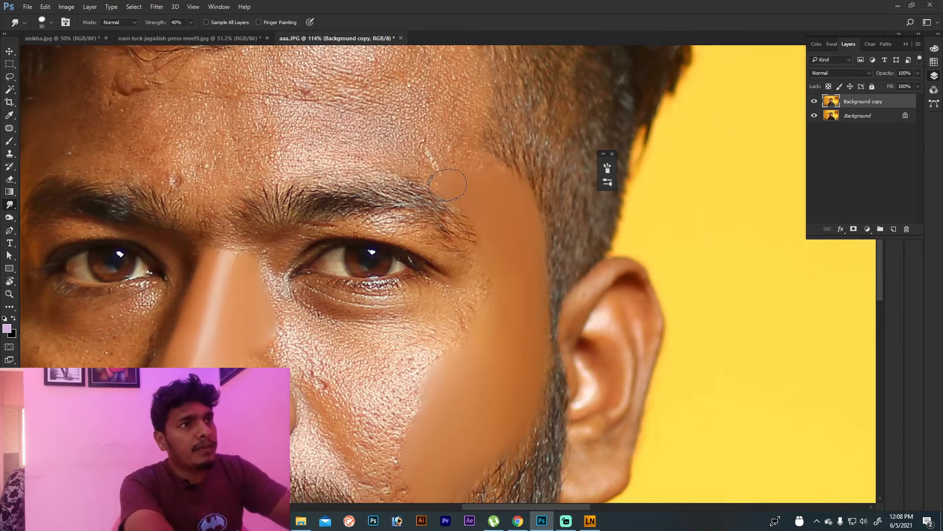
{"action": "key", "text": "bracketright"}
{"action": "mouse_move", "coordinate": [467, 162]}
{"action": "left_mouse_down"}
{"action": "mouse_move", "coordinate": [448, 174]}
{"action": "mouse_move", "coordinate": [440, 153]}
{"action": "mouse_move", "coordinate": [455, 170]}
{"action": "mouse_move", "coordinate": [447, 168]}
{"action": "mouse_move", "coordinate": [437, 126]}
{"action": "mouse_move", "coordinate": [442, 161]}
{"action": "mouse_move", "coordinate": [468, 87]}
{"action": "mouse_move", "coordinate": [441, 225]}
{"action": "left_mouse_up"}
{"action": "key", "text": "space"}
{"action": "mouse_move", "coordinate": [446, 192]}
{"action": "left_mouse_down"}
{"action": "mouse_move", "coordinate": [449, 204]}
{"action": "mouse_move", "coordinate": [438, 208]}
{"action": "mouse_move", "coordinate": [427, 168]}
{"action": "left_mouse_up"}
{"action": "key", "text": "bracketleft"}
{"action": "mouse_move", "coordinate": [408, 205]}
{"action": "left_mouse_down"}
{"action": "mouse_move", "coordinate": [374, 194]}
{"action": "mouse_move", "coordinate": [392, 206]}
{"action": "mouse_move", "coordinate": [375, 212]}
{"action": "mouse_move", "coordinate": [365, 159]}
{"action": "mouse_move", "coordinate": [350, 155]}
{"action": "mouse_move", "coordinate": [398, 155]}
{"action": "mouse_move", "coordinate": [388, 158]}
{"action": "mouse_move", "coordinate": [433, 179]}
{"action": "mouse_move", "coordinate": [441, 214]}
{"action": "mouse_move", "coordinate": [448, 178]}
{"action": "mouse_move", "coordinate": [448, 194]}
{"action": "mouse_move", "coordinate": [441, 181]}
{"action": "mouse_move", "coordinate": [454, 200]}
{"action": "mouse_move", "coordinate": [452, 211]}
{"action": "mouse_move", "coordinate": [443, 151]}
{"action": "mouse_move", "coordinate": [393, 178]}
{"action": "mouse_move", "coordinate": [390, 247]}
{"action": "mouse_move", "coordinate": [346, 259]}
{"action": "mouse_move", "coordinate": [371, 244]}
{"action": "mouse_move", "coordinate": [385, 258]}
{"action": "mouse_move", "coordinate": [371, 256]}
{"action": "mouse_move", "coordinate": [390, 243]}
{"action": "mouse_move", "coordinate": [375, 257]}
{"action": "mouse_move", "coordinate": [376, 249]}
{"action": "mouse_move", "coordinate": [340, 246]}
{"action": "mouse_move", "coordinate": [384, 260]}
{"action": "mouse_move", "coordinate": [419, 216]}
{"action": "mouse_move", "coordinate": [401, 215]}
{"action": "mouse_move", "coordinate": [431, 237]}
{"action": "mouse_move", "coordinate": [314, 161]}
{"action": "mouse_move", "coordinate": [313, 170]}
{"action": "mouse_move", "coordinate": [339, 164]}
{"action": "mouse_move", "coordinate": [325, 152]}
{"action": "mouse_move", "coordinate": [302, 167]}
{"action": "left_mouse_up"}
{"action": "key", "text": "bracketright"}
{"action": "key", "text": "bracketleft"}
{"action": "key", "text": "bracketright"}
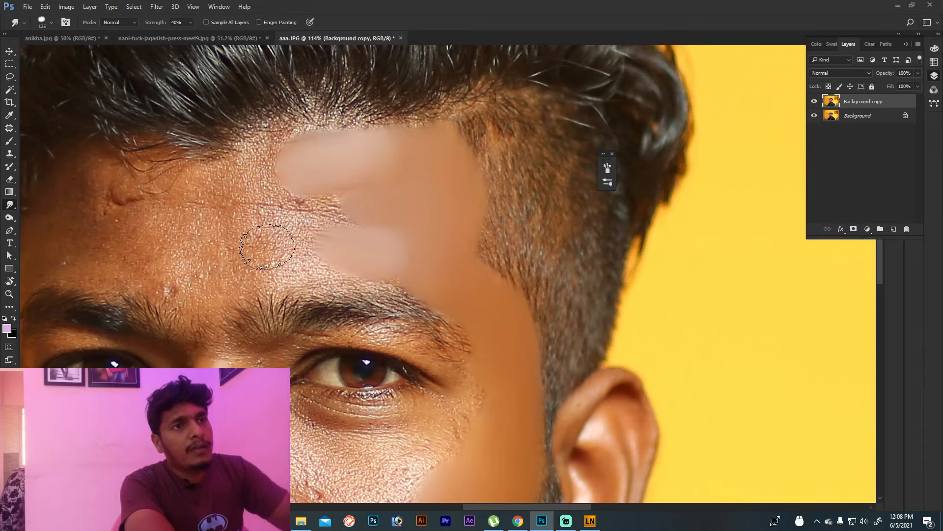
Set the Smudge strength to 75% and smooth the cheek crease beside the nose on the lit side using a smaller brush.
{"action": "left_click_drag", "start_coordinate": [430, 336], "coordinate": [445, 265]}
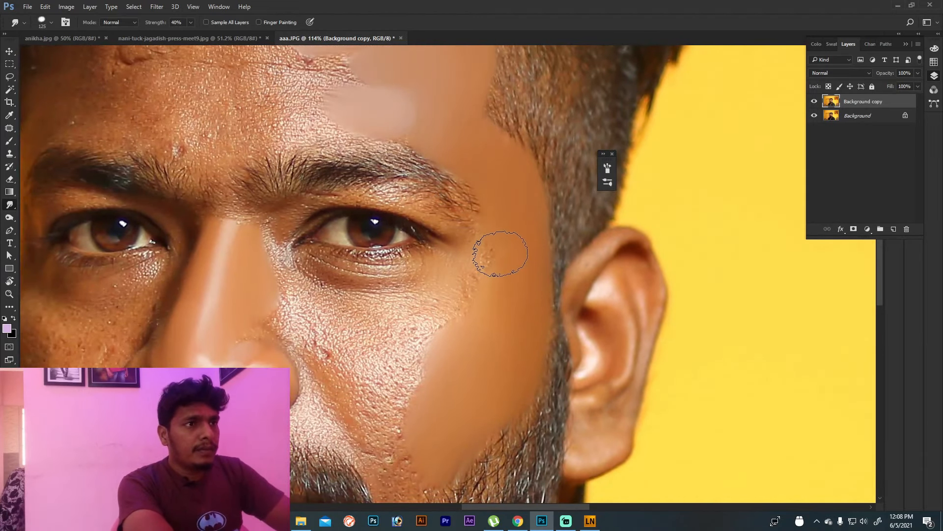
{"action": "left_click_drag", "start_coordinate": [491, 246], "coordinate": [447, 202]}
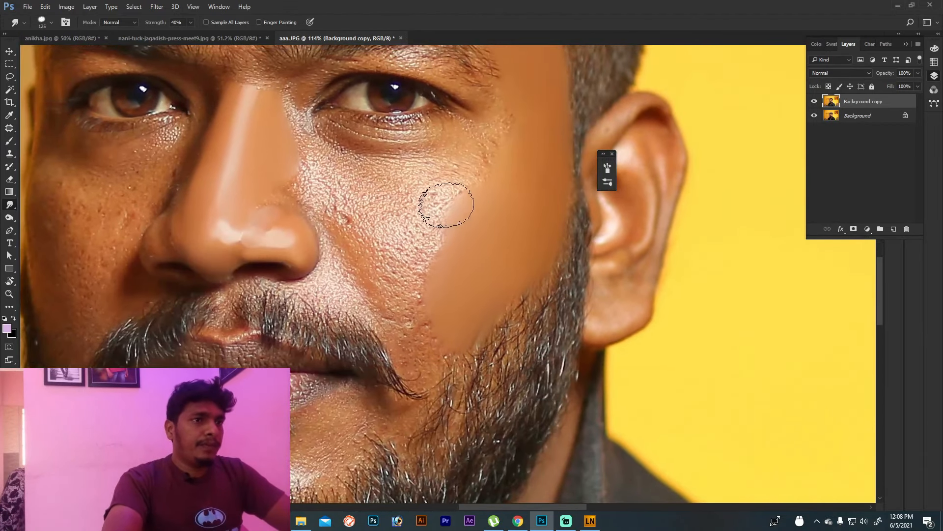
{"action": "key", "text": "bracketleft"}
{"action": "key", "text": "bracketleft"}
{"action": "key", "text": "bracketleft"}
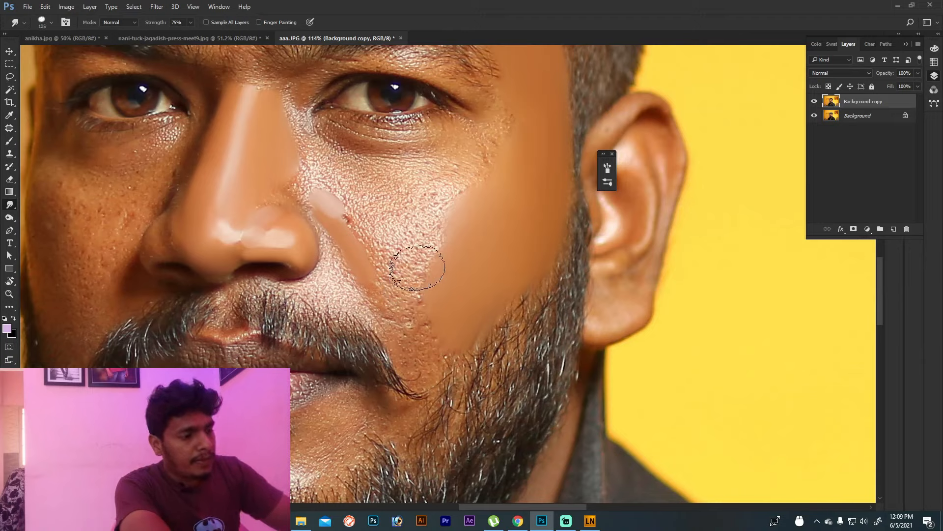
Set the Smudge strength to 40% and smooth the lower inner cheek between the smile crease and the beard, varying the brush size.
{"action": "left_click_drag", "start_coordinate": [417, 267], "coordinate": [418, 290]}
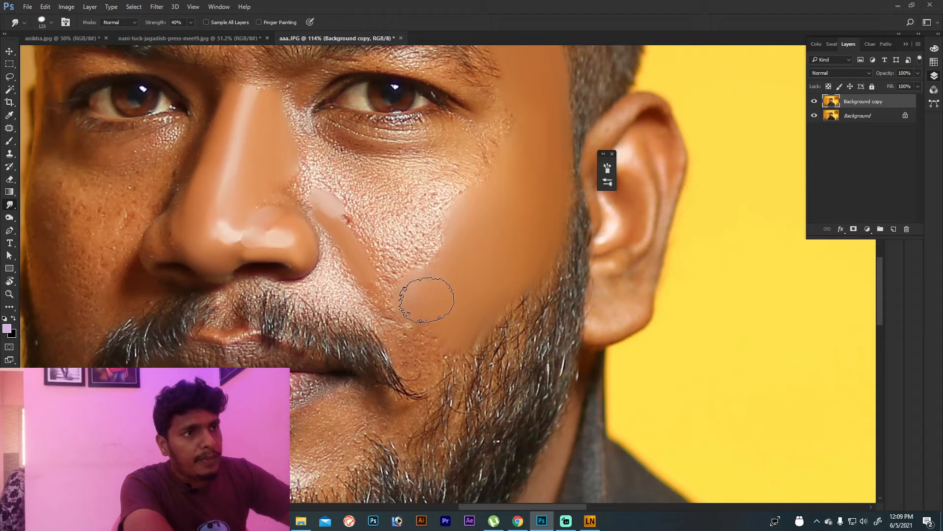
{"action": "mouse_move", "coordinate": [444, 279]}
{"action": "left_mouse_down"}
{"action": "mouse_move", "coordinate": [440, 268]}
{"action": "mouse_move", "coordinate": [427, 330]}
{"action": "mouse_move", "coordinate": [441, 332]}
{"action": "left_mouse_up"}
{"action": "key", "text": "bracketright"}
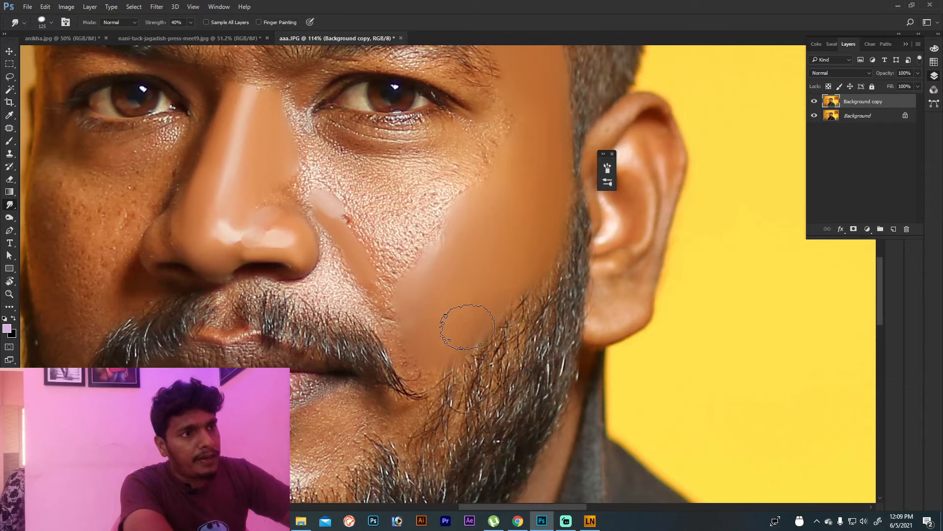
{"action": "key", "text": "bracketleft"}
{"action": "key", "text": "bracketleft"}
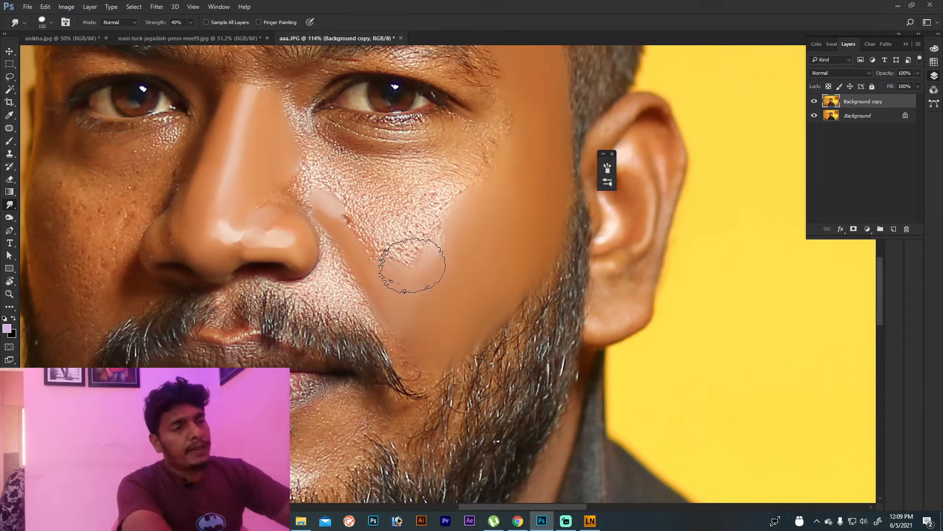
{"action": "key", "text": "bracketleft"}
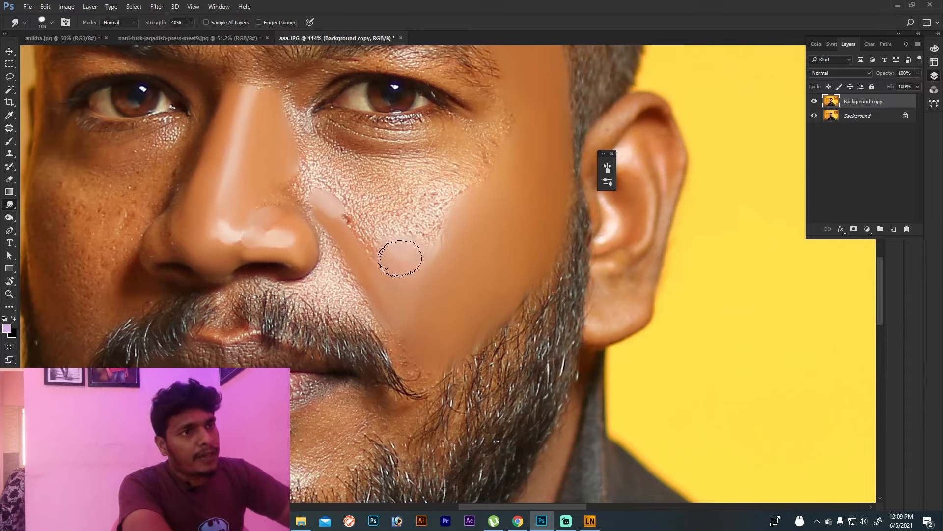
Smooth the middle of the lit cheek up to the crease beside the nose with a Smudge brush of 90 to 100 px.
{"action": "key", "text": "bracketright"}
{"action": "mouse_move", "coordinate": [391, 258]}
{"action": "left_mouse_down"}
{"action": "mouse_move", "coordinate": [383, 214]}
{"action": "mouse_move", "coordinate": [365, 221]}
{"action": "left_mouse_up"}
{"action": "key", "text": "bracketleft"}
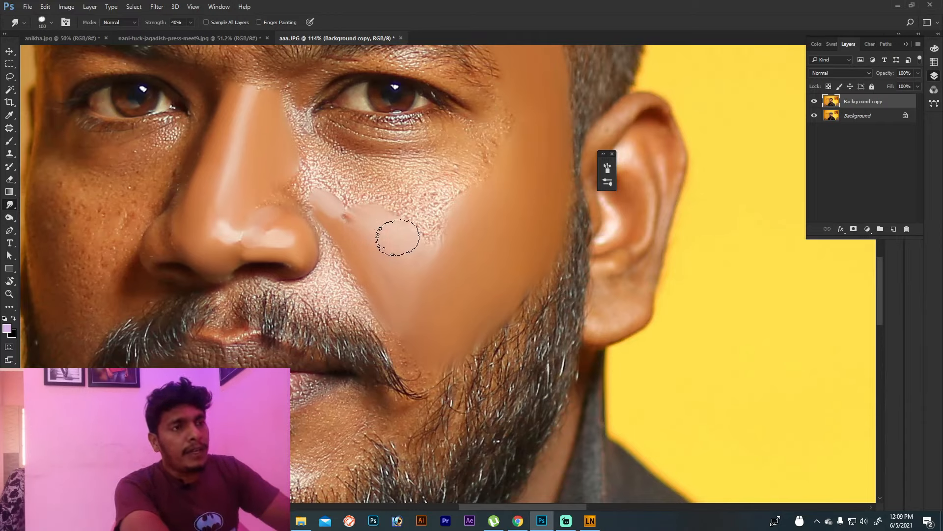
{"action": "key", "text": "bracketleft"}
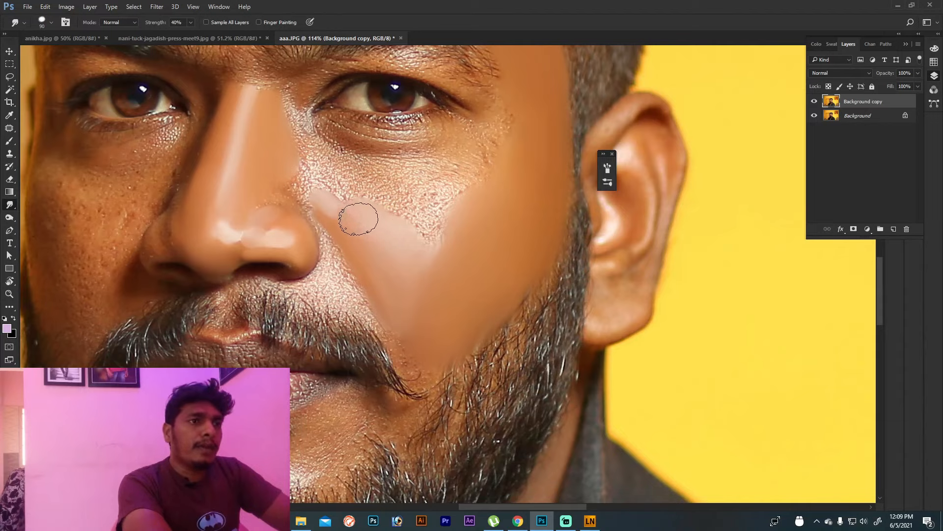
{"action": "left_click_drag", "start_coordinate": [365, 217], "coordinate": [421, 231]}
{"action": "key", "text": "bracketright"}
{"action": "key", "text": "bracketright"}
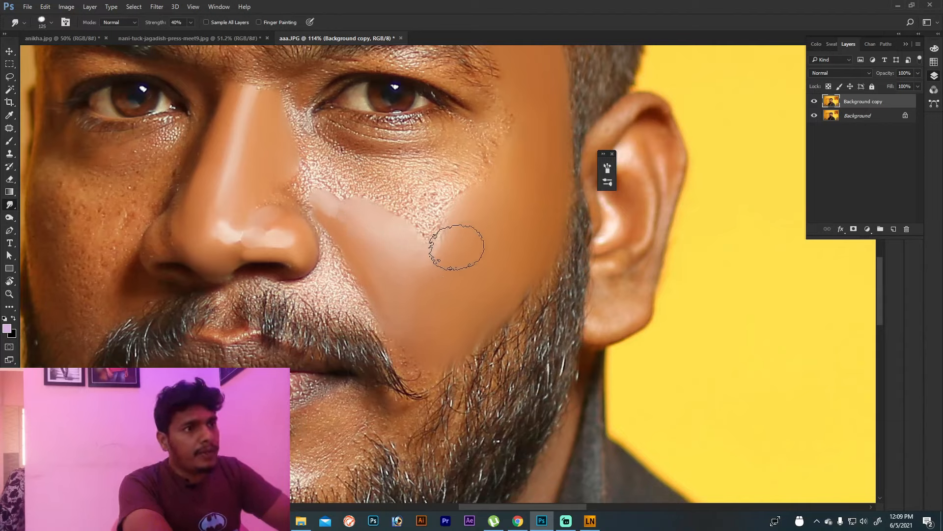
Blend the lower lit cheek down to the moustache tip and beard edge with a Smudge brush of 125 to 150 px.
{"action": "key", "text": "bracketright"}
{"action": "key", "text": "bracketleft"}
{"action": "key", "text": "bracketleft"}
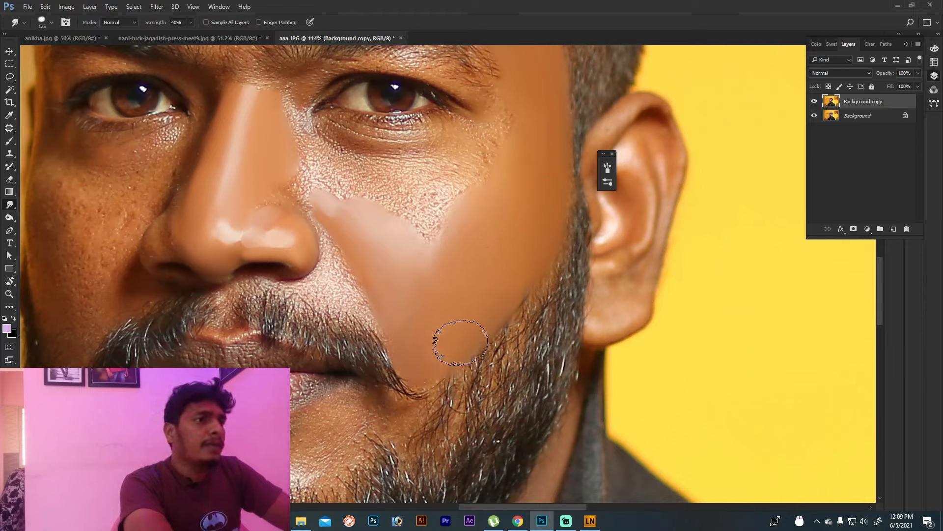
{"action": "key", "text": "bracketright"}
{"action": "key", "text": "bracketright"}
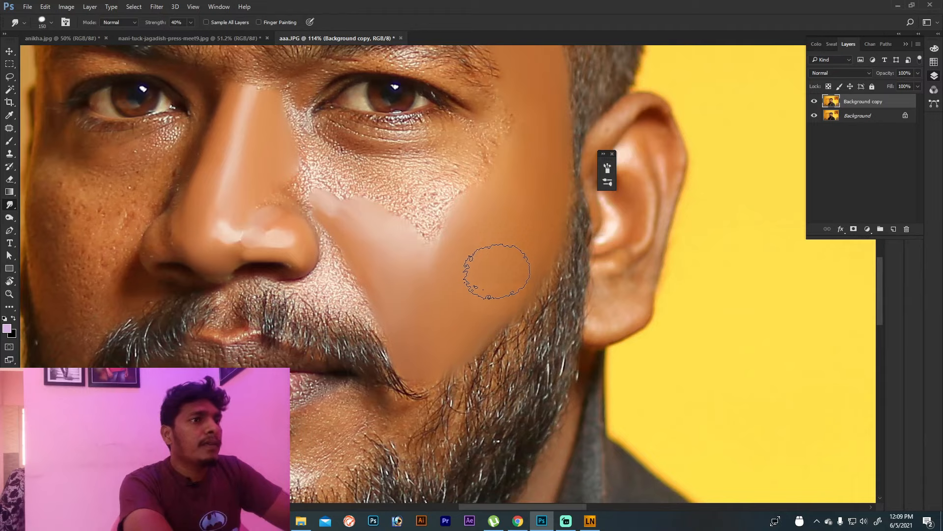
Reduce the Smudge brush to 90 px and smooth the textured highlight on the upper lit cheek.
{"action": "key", "text": "bracketleft"}
{"action": "key", "text": "bracketleft"}
{"action": "key", "text": "bracketleft"}
{"action": "mouse_move", "coordinate": [429, 204]}
{"action": "left_mouse_down"}
{"action": "mouse_move", "coordinate": [429, 231]}
{"action": "mouse_move", "coordinate": [442, 200]}
{"action": "mouse_move", "coordinate": [413, 236]}
{"action": "left_mouse_up"}
{"action": "key", "text": "bracketright"}
{"action": "key", "text": "bracketleft"}
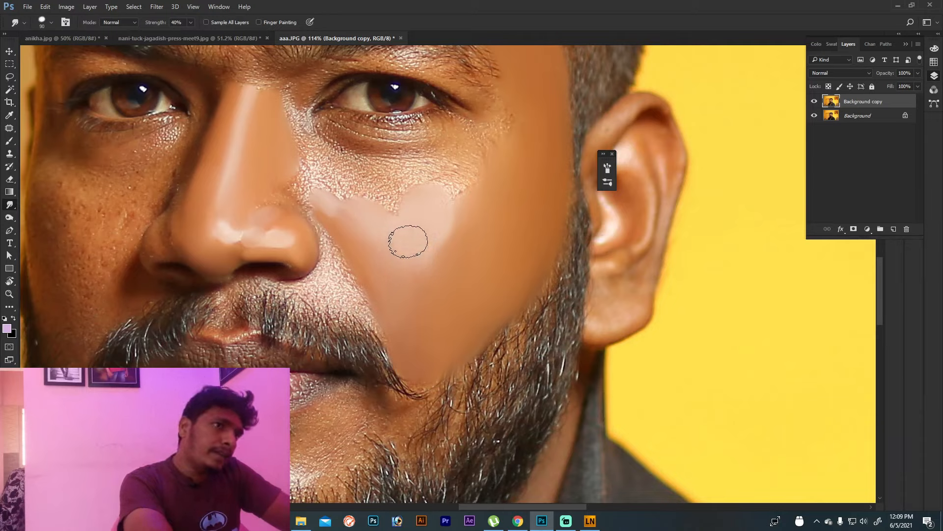
Smooth the upper cheek toward the nose and inner under-eye, raising the Smudge strength to 70% and using a smaller brush.
{"action": "mouse_move", "coordinate": [404, 250]}
{"action": "left_mouse_down"}
{"action": "mouse_move", "coordinate": [420, 213]}
{"action": "mouse_move", "coordinate": [413, 228]}
{"action": "mouse_move", "coordinate": [402, 187]}
{"action": "mouse_move", "coordinate": [383, 198]}
{"action": "mouse_move", "coordinate": [398, 203]}
{"action": "mouse_move", "coordinate": [376, 202]}
{"action": "mouse_move", "coordinate": [343, 181]}
{"action": "mouse_move", "coordinate": [347, 199]}
{"action": "mouse_move", "coordinate": [337, 193]}
{"action": "mouse_move", "coordinate": [355, 197]}
{"action": "left_mouse_up"}
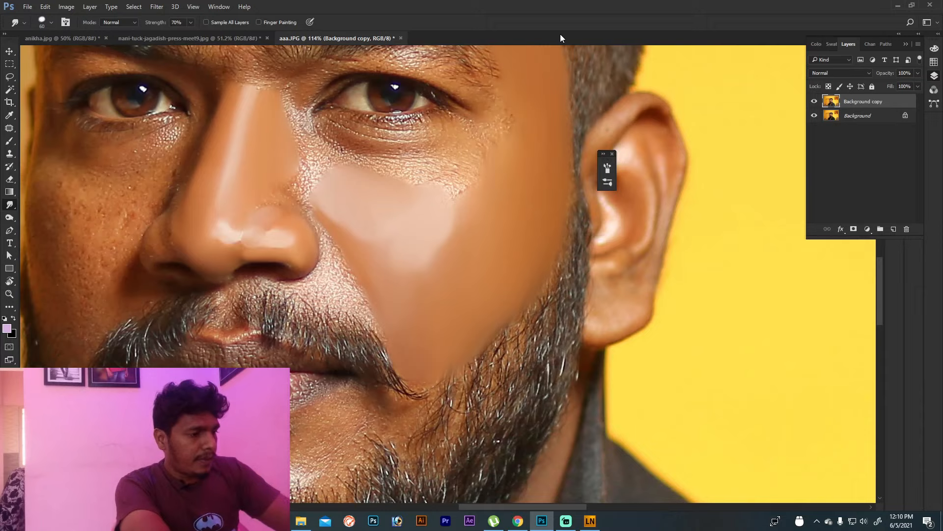
{"action": "key", "text": "bracketleft"}
{"action": "key", "text": "bracketleft"}
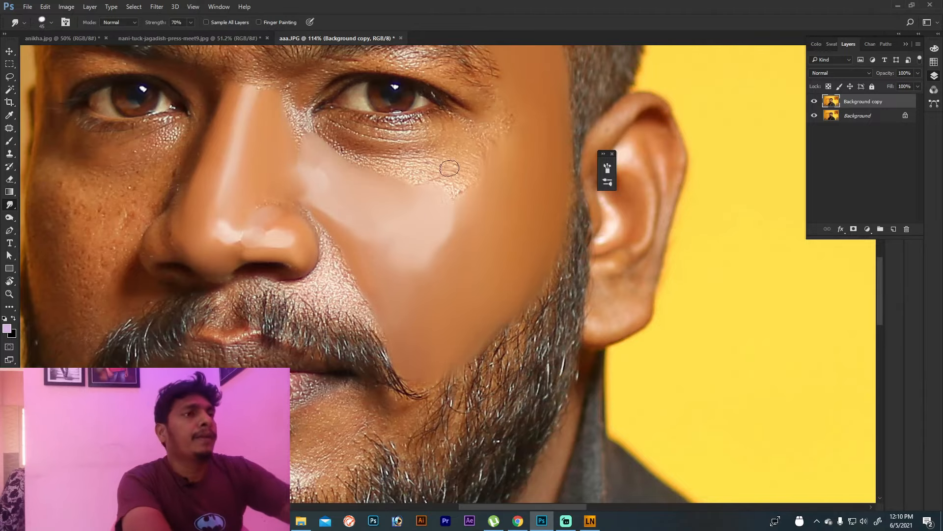
Smooth the skin beside the outer eye corner, enlarging the Smudge brush to 150 px and lowering the strength to 10%.
{"action": "mouse_move", "coordinate": [480, 259]}
{"action": "left_mouse_down"}
{"action": "mouse_move", "coordinate": [397, 210]}
{"action": "mouse_move", "coordinate": [526, 311]}
{"action": "mouse_move", "coordinate": [432, 295]}
{"action": "mouse_move", "coordinate": [473, 306]}
{"action": "left_mouse_up"}
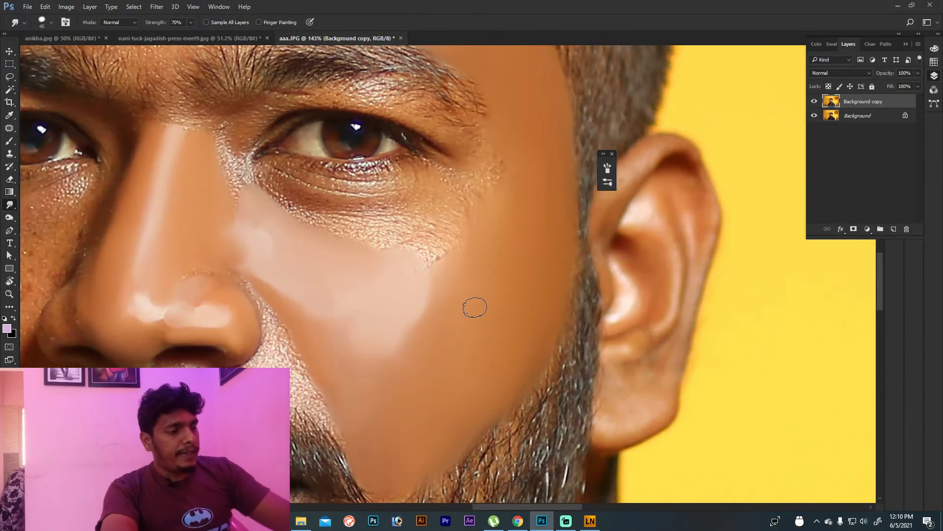
{"action": "key", "text": "bracketright"}
{"action": "key", "text": "bracketright"}
{"action": "key", "text": "bracketright"}
{"action": "key", "text": "bracketright"}
{"action": "key", "text": "bracketright"}
{"action": "key", "text": "bracketright"}
{"action": "key", "text": "bracketright"}
{"action": "key", "text": "bracketright"}
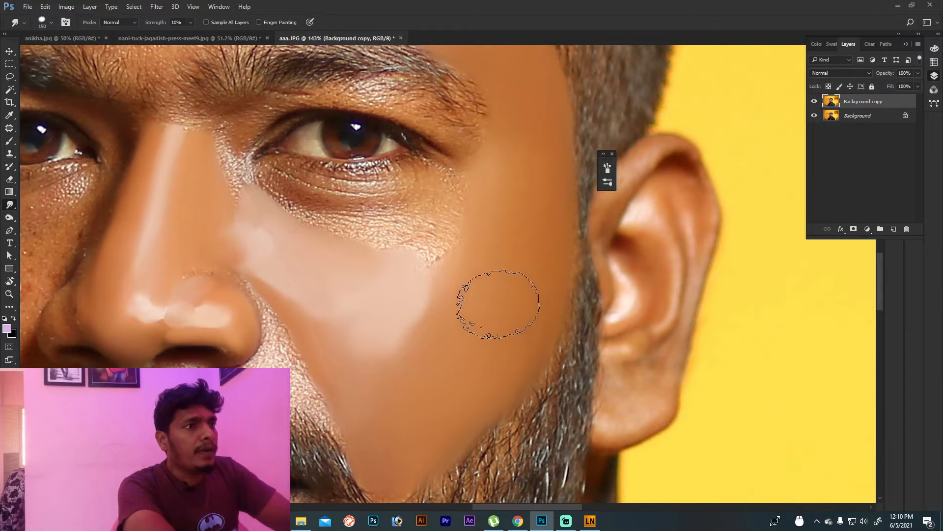
Blend the tones of the lower lit cheek above the beard at 10% strength with a Smudge brush of 125 to 175 px.
{"action": "scroll", "coordinate": [499, 301], "scroll_direction": "down", "scroll_amount": 3}
{"action": "key", "text": "bracketright"}
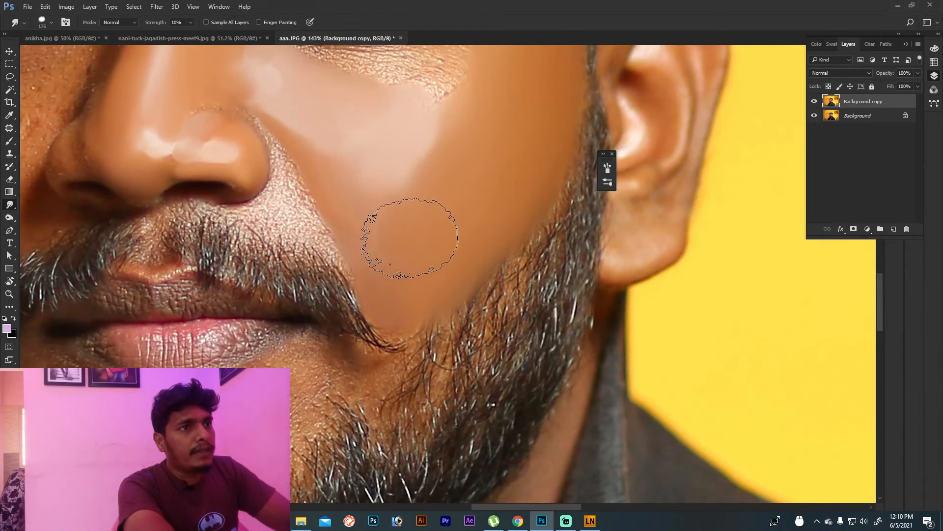
{"action": "key", "text": "bracketleft"}
{"action": "key", "text": "bracketleft"}
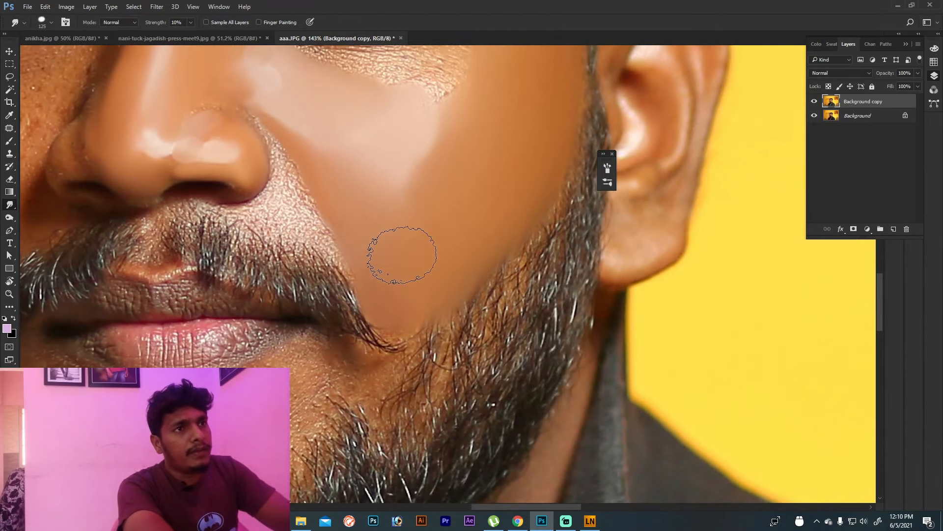
{"action": "key", "text": "bracketright"}
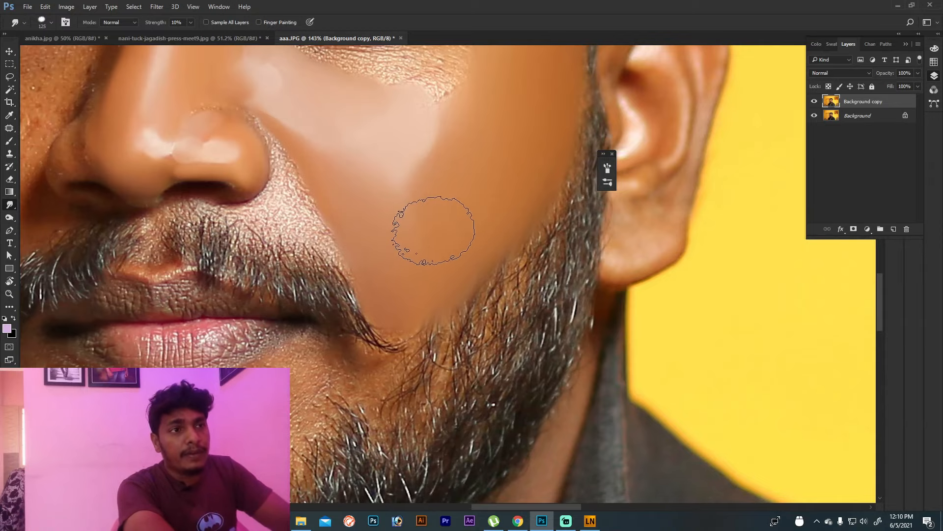
{"action": "left_click_drag", "start_coordinate": [508, 135], "coordinate": [457, 247]}
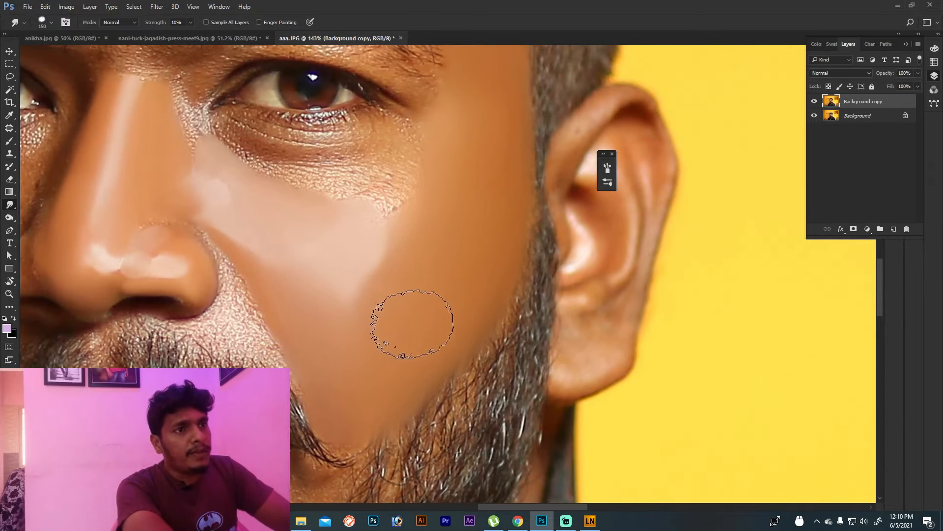
Soften the cheek highlight into the surrounding skin at 10% strength with a Smudge brush of 100 to 125 px.
{"action": "key", "text": "bracketleft"}
{"action": "key", "text": "bracketleft"}
{"action": "key", "text": "bracketleft"}
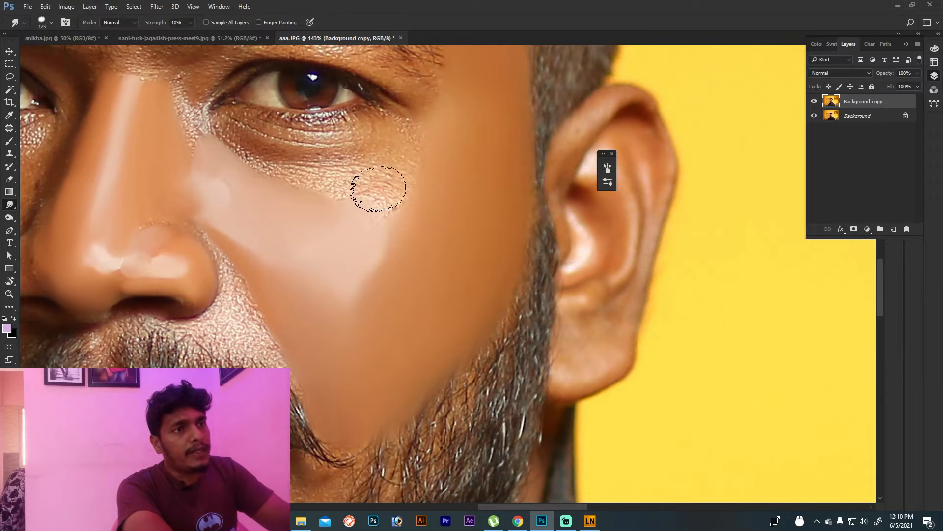
{"action": "key", "text": "bracketright"}
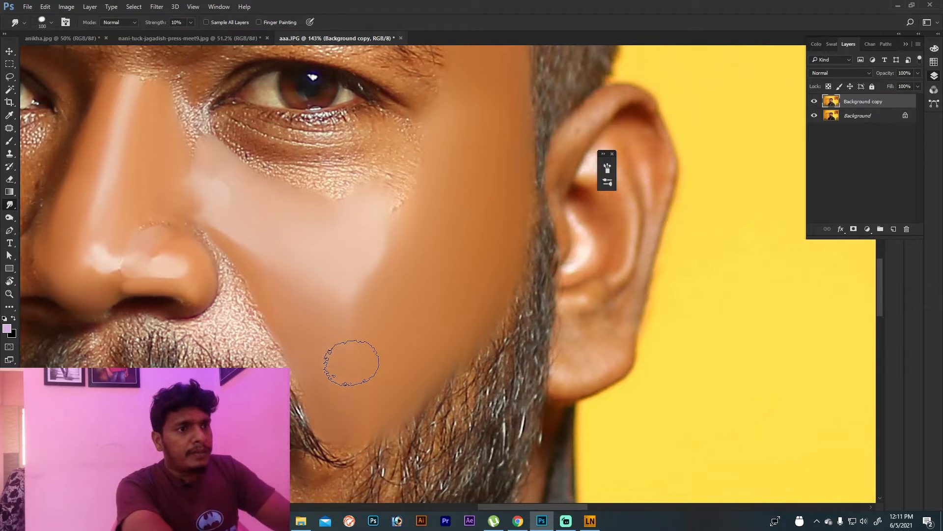
{"action": "key", "text": "bracketright"}
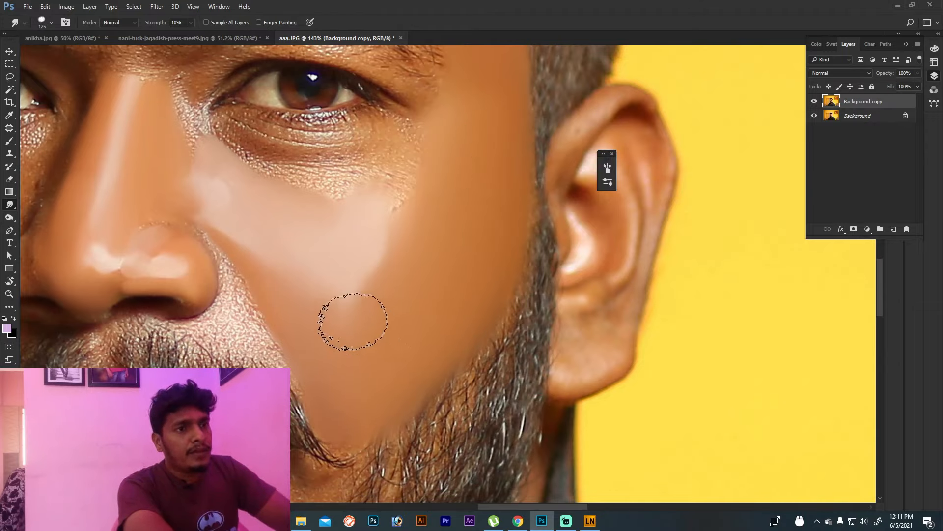
{"action": "scroll", "coordinate": [452, 178], "scroll_direction": "down", "scroll_amount": 4}
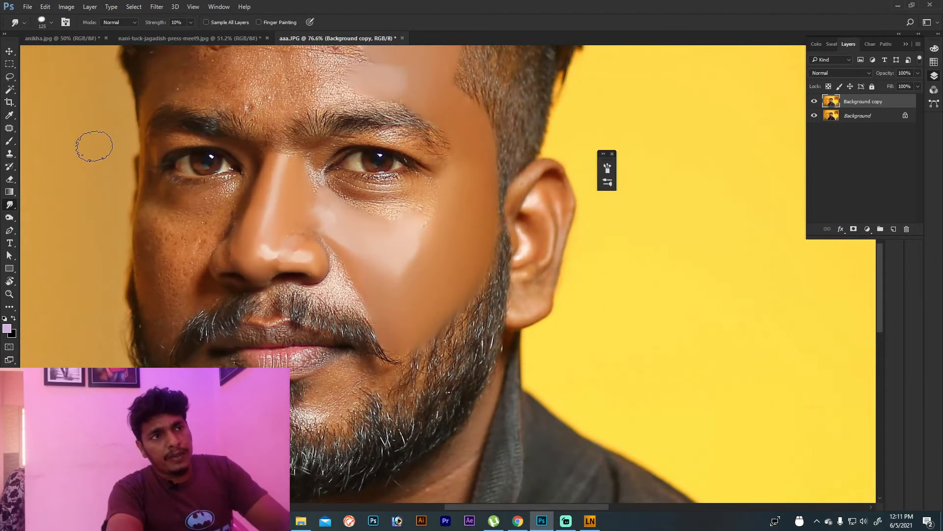
{"action": "left_click_drag", "start_coordinate": [415, 196], "coordinate": [447, 262]}
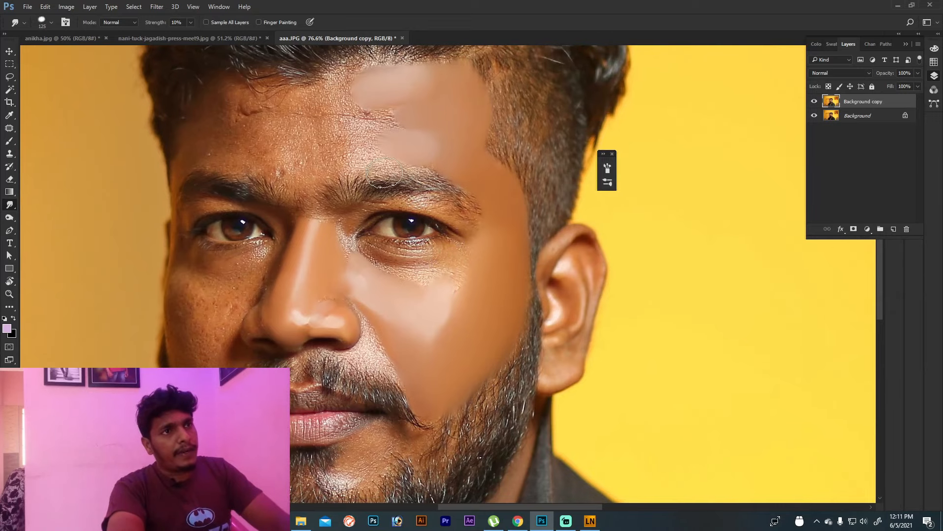